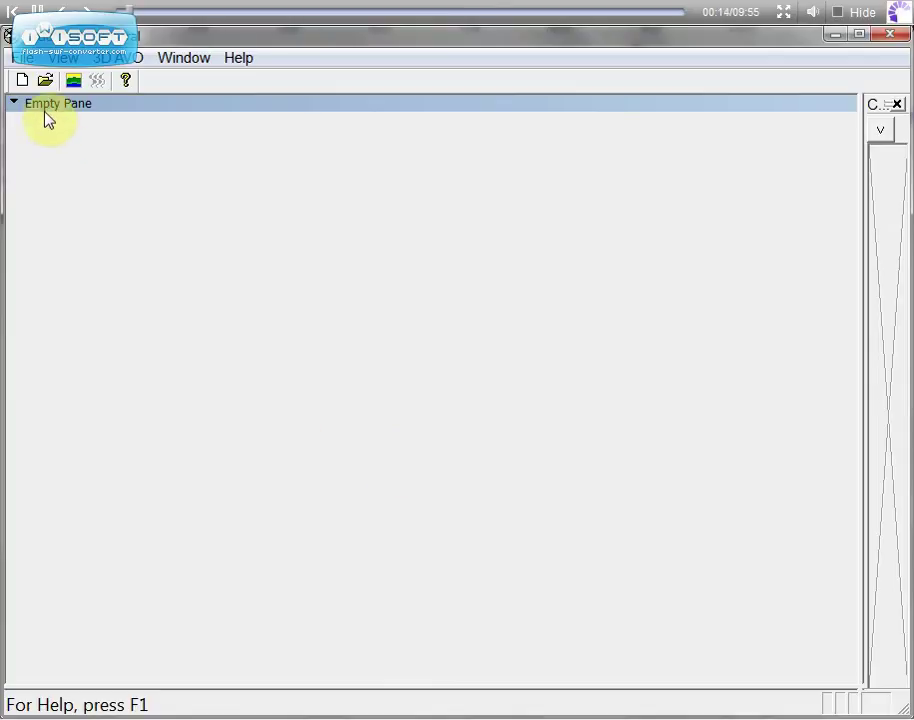
# Step: Open the Leduc-1.tam model file
pyautogui.click(44, 79)
pyautogui.click(258, 104)
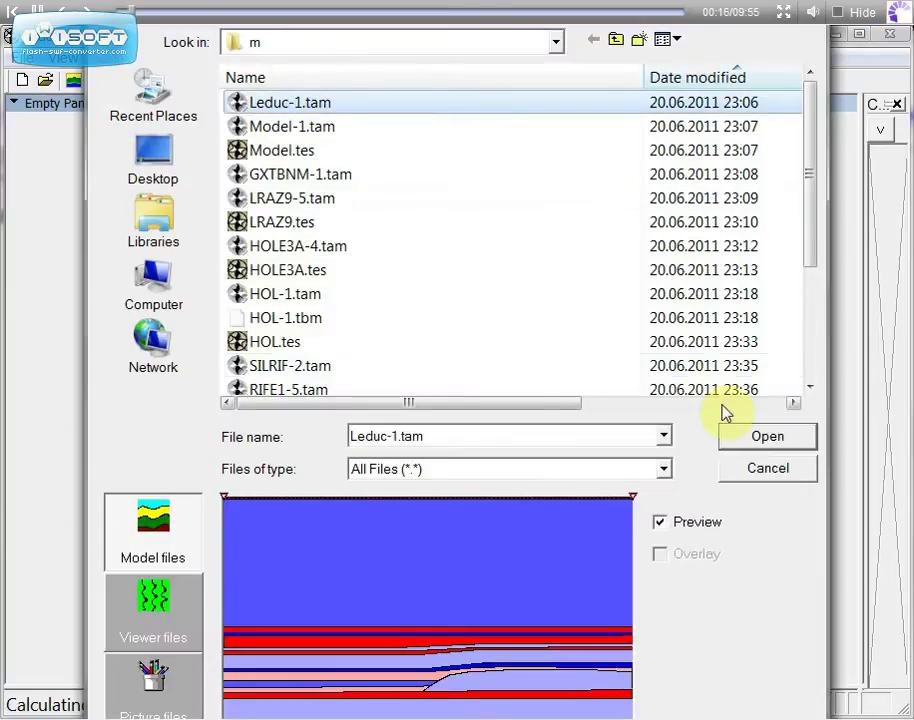
pyautogui.click(740, 440)
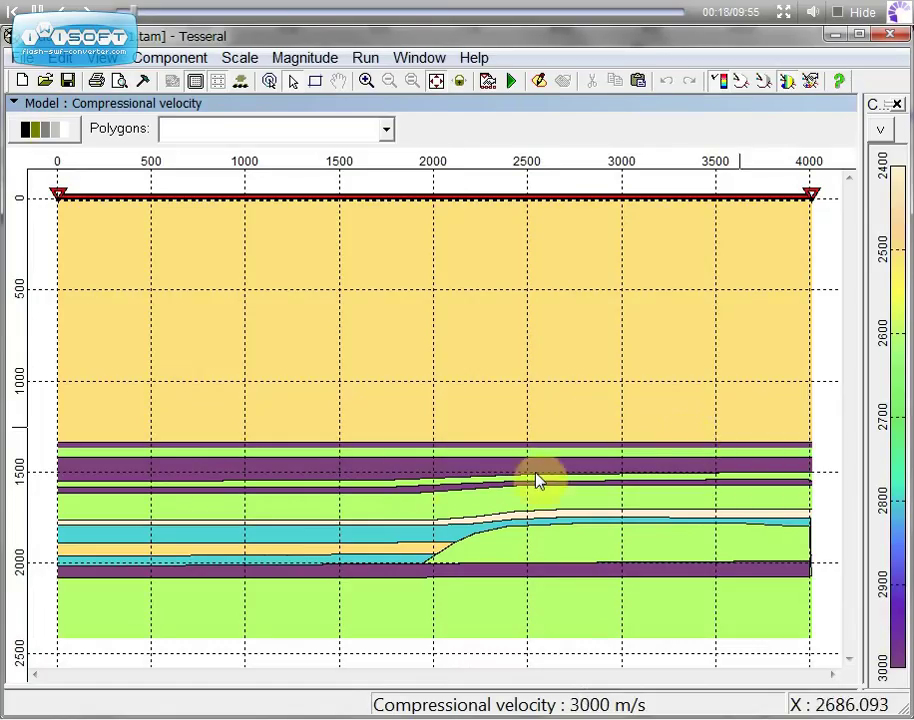
# Step: Select the mannville, wabamun 2 and whole-model "0" polygons to inspect them
pyautogui.click(305, 480)
pyautogui.click(302, 503)
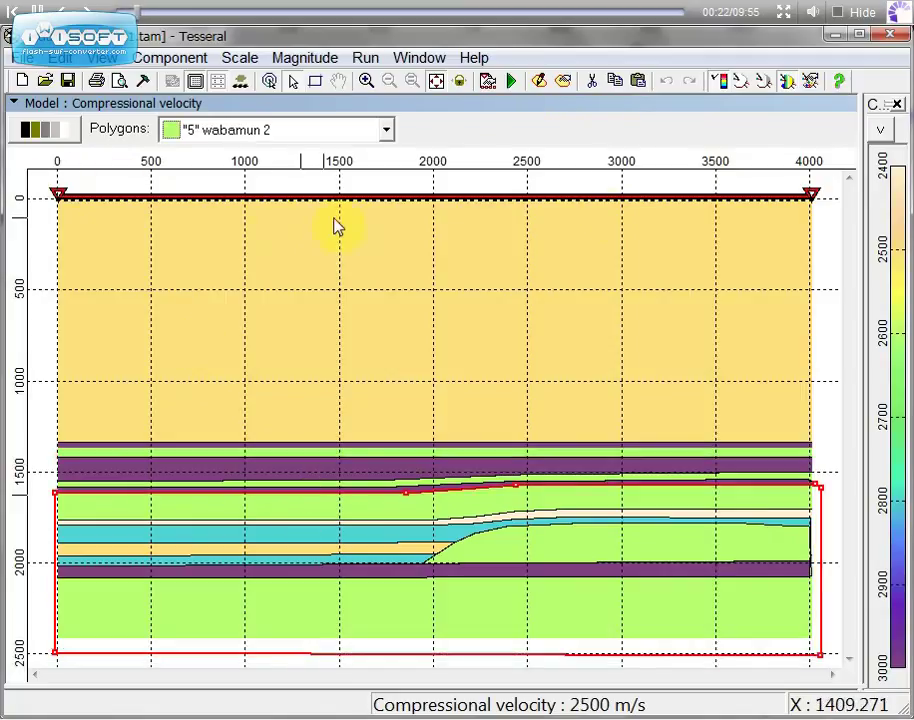
pyautogui.click(402, 438)
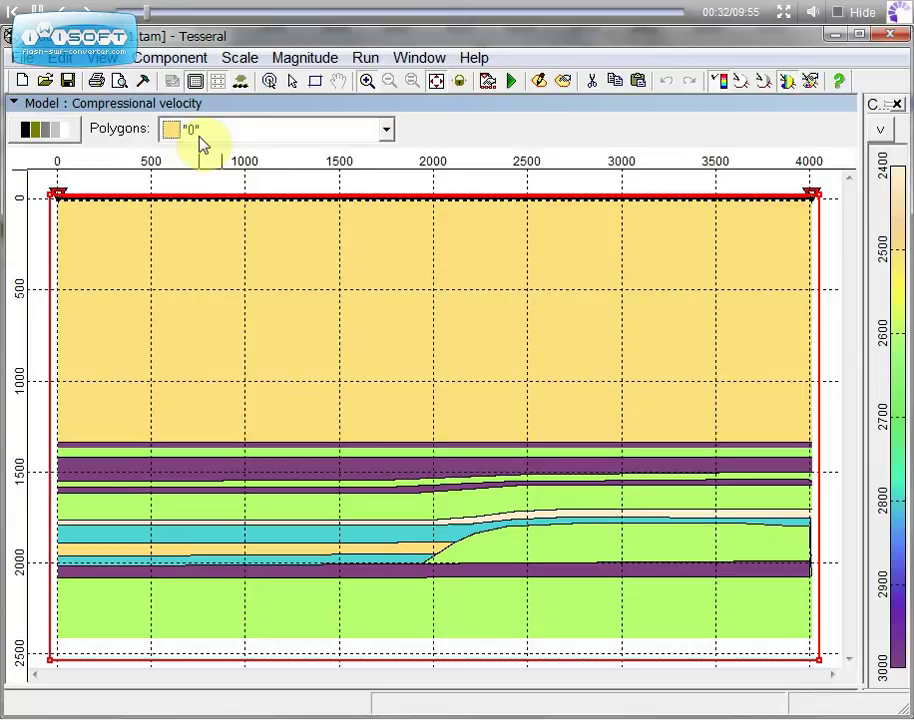
# Step: Review the Measure units and Graphics option settings, then close the options with OK
pyautogui.click(142, 84)
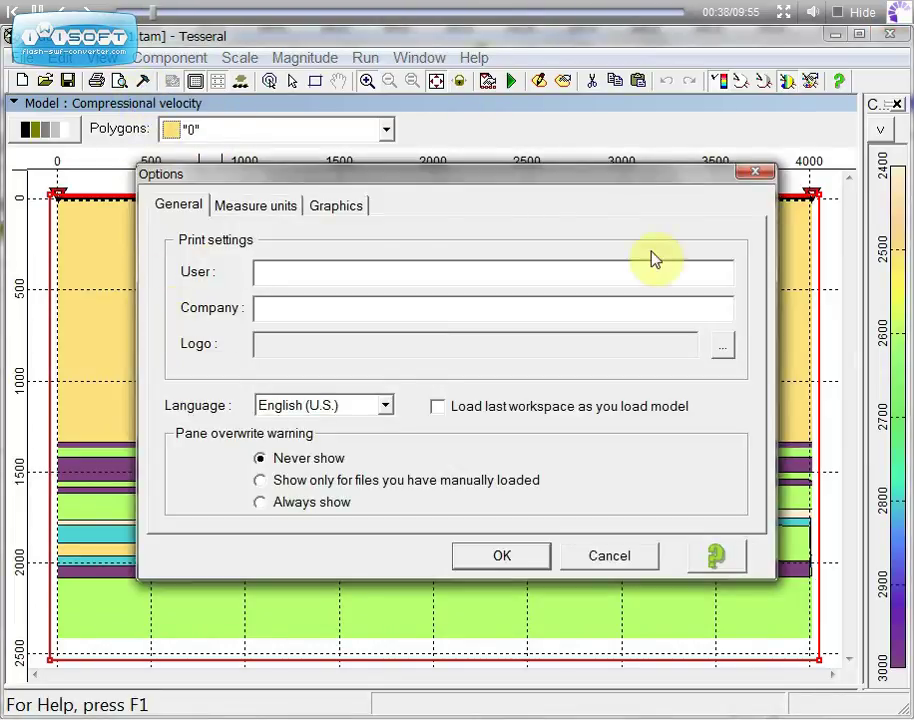
pyautogui.click(247, 212)
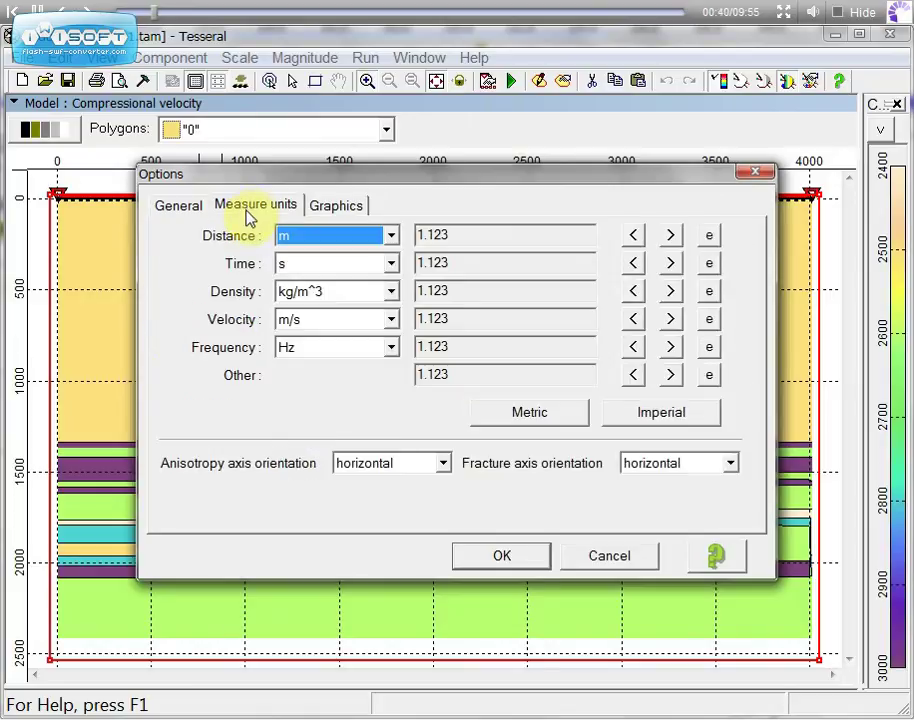
pyautogui.click(336, 208)
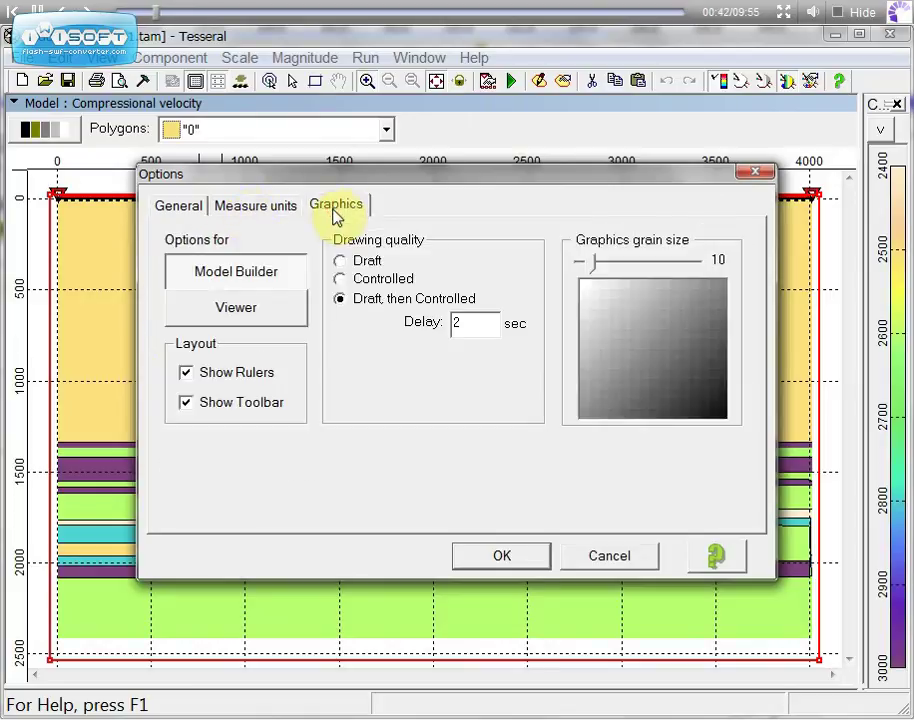
pyautogui.click(236, 310)
pyautogui.click(227, 274)
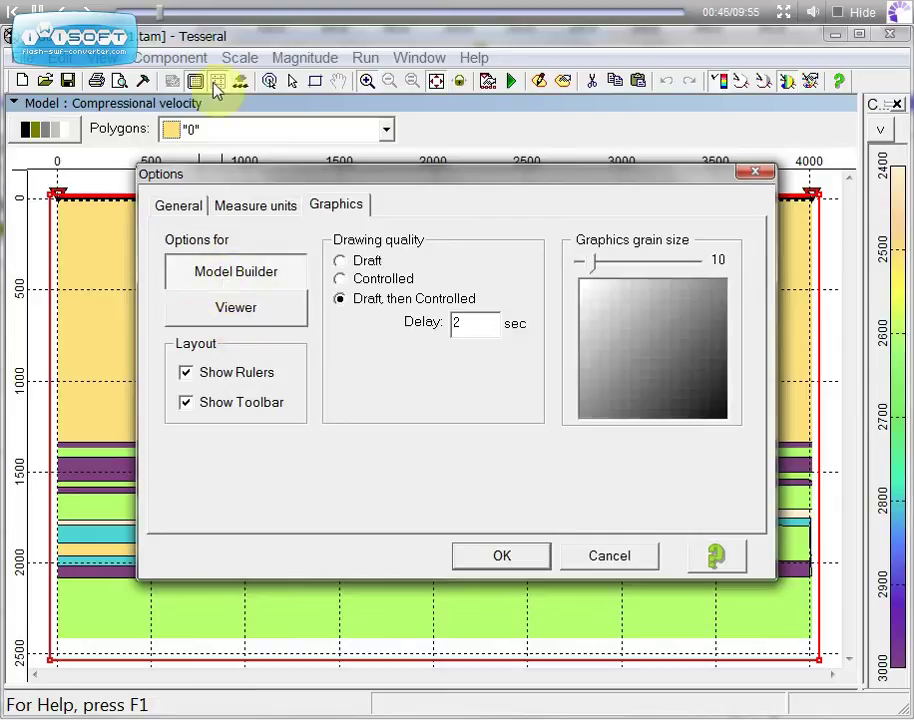
pyautogui.click(498, 560)
# Step: Maximize the model pane, briefly toggling receiver numbers and the adjusted scale, then reverting both
pyautogui.click(195, 84)
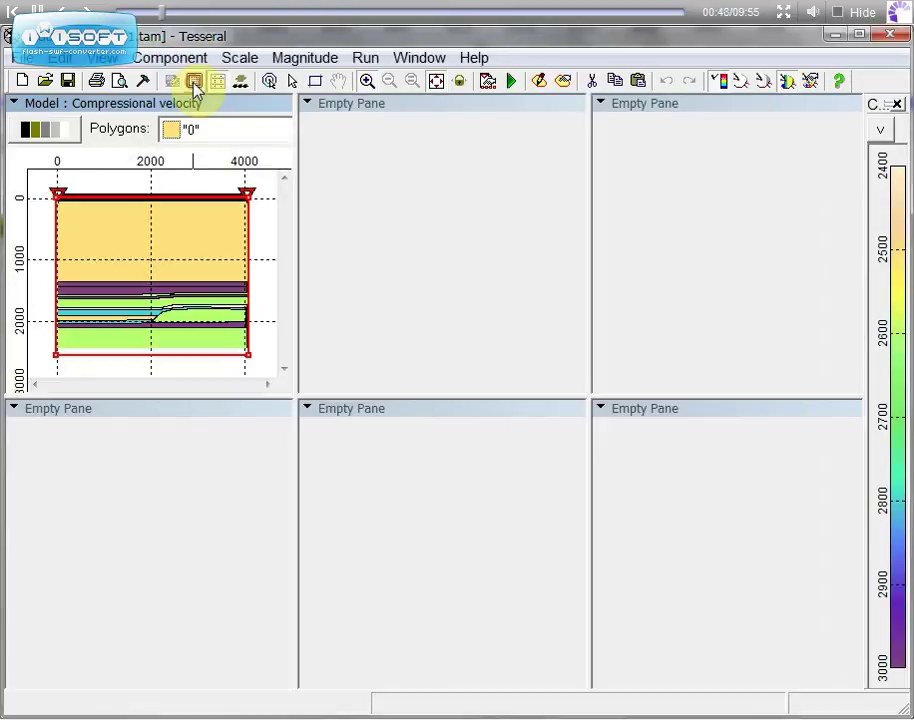
pyautogui.click(195, 84)
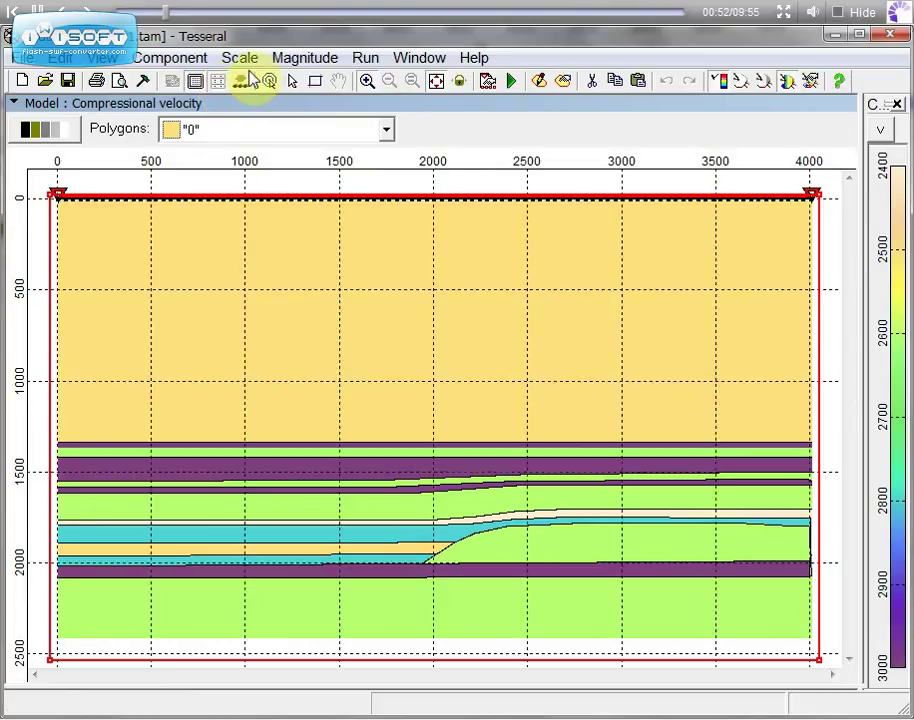
pyautogui.click(242, 85)
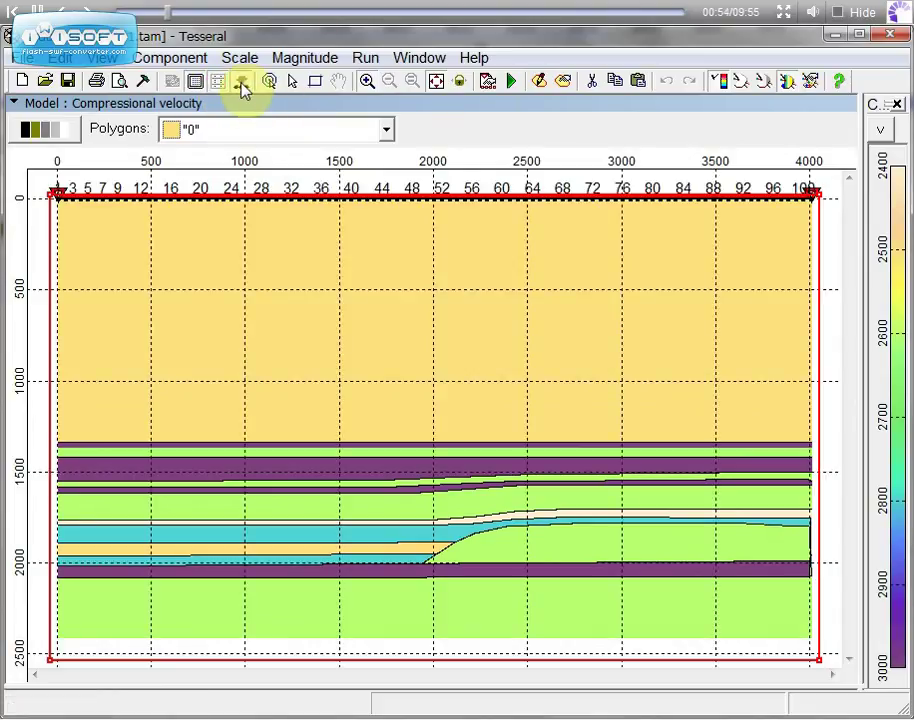
pyautogui.click(240, 83)
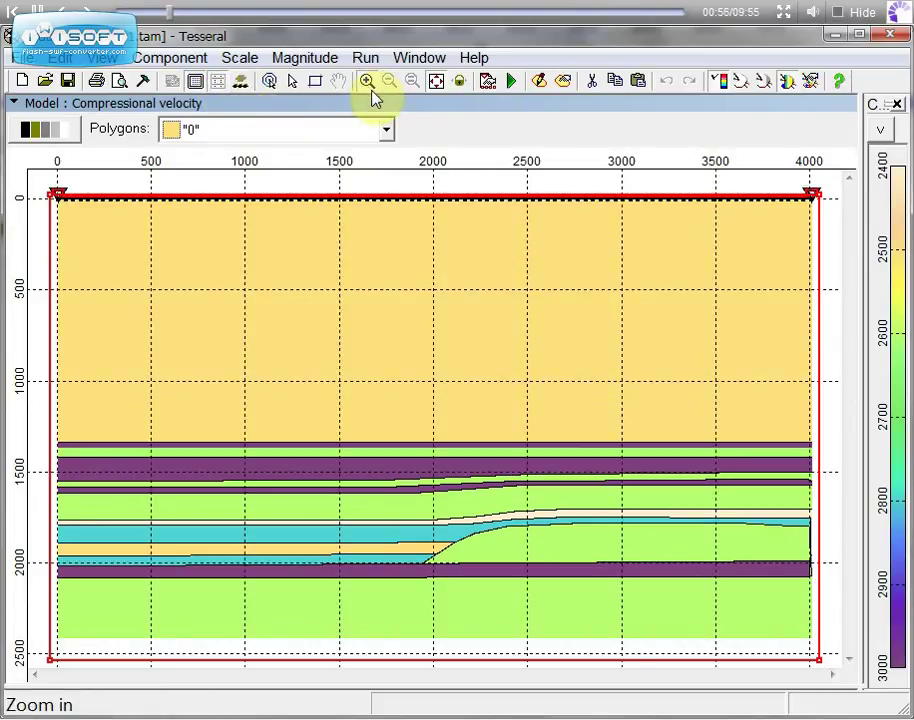
pyautogui.click(437, 84)
pyautogui.click(437, 84)
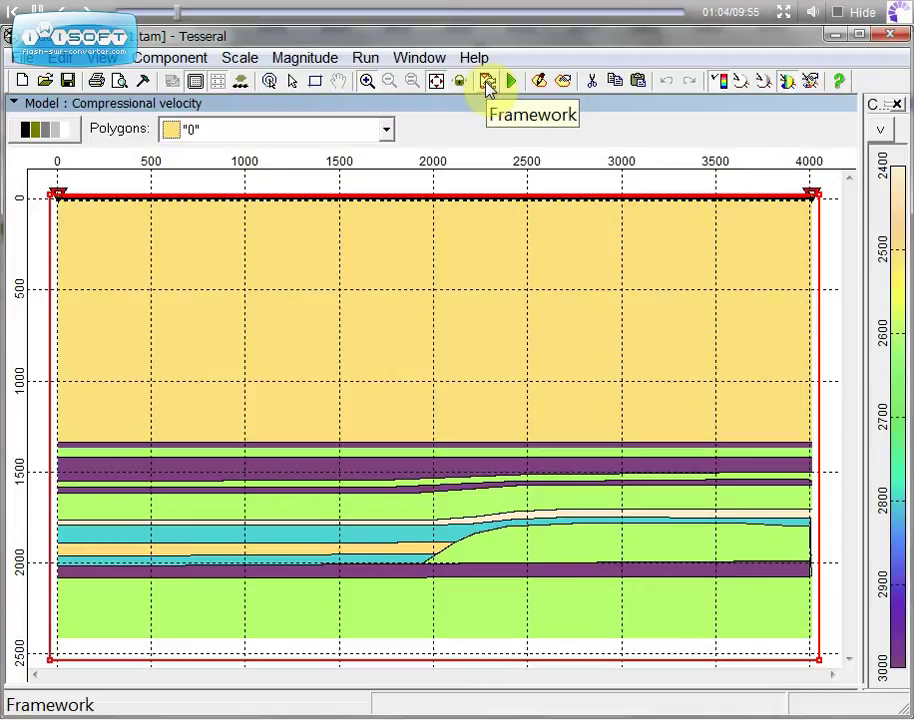
pyautogui.click(487, 85)
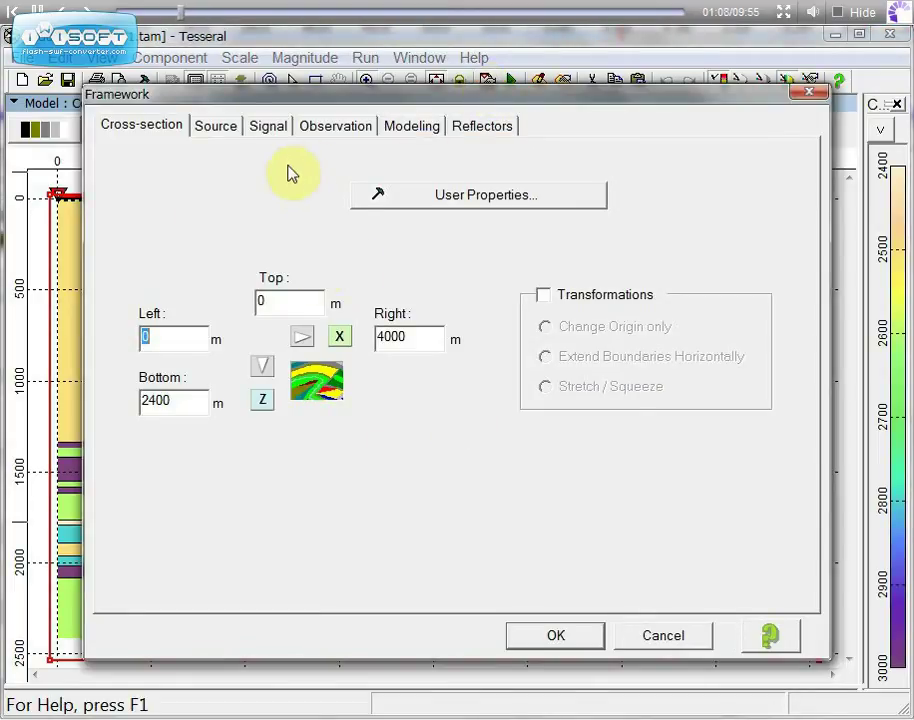
pyautogui.click(228, 130)
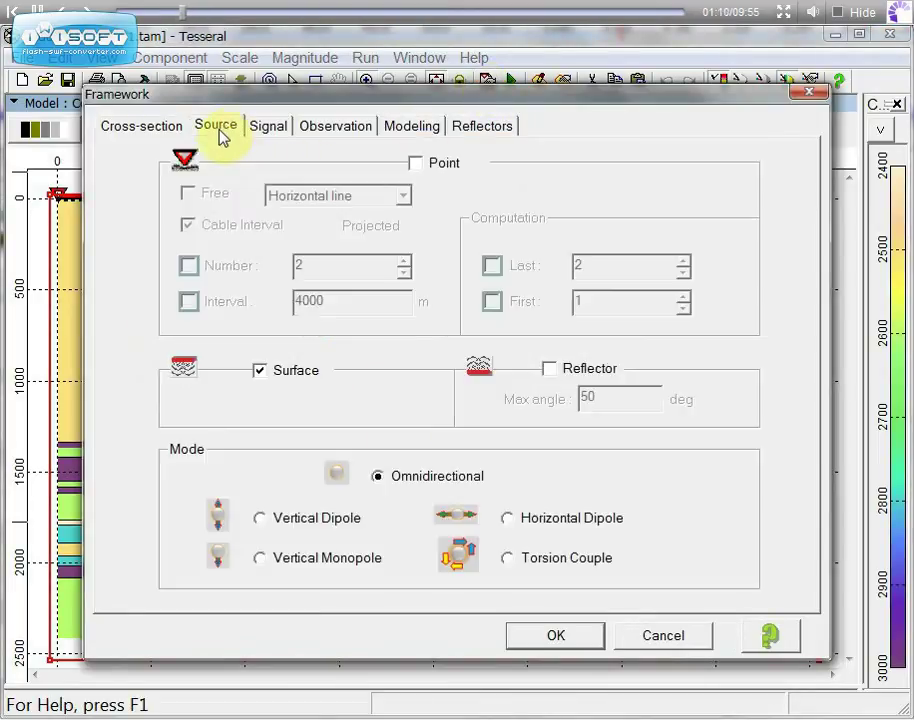
pyautogui.click(338, 127)
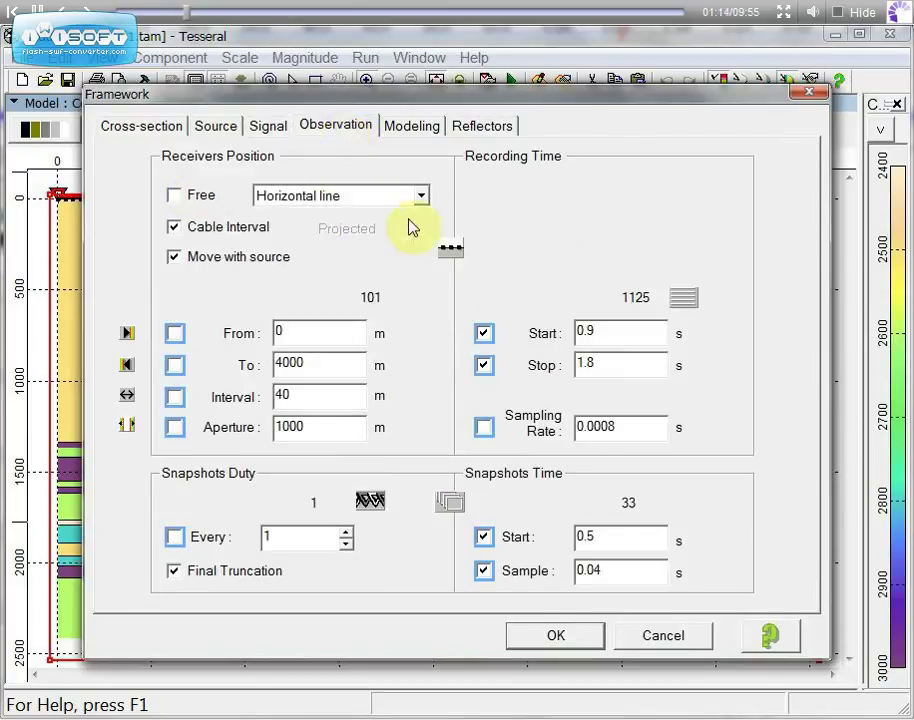
pyautogui.click(269, 127)
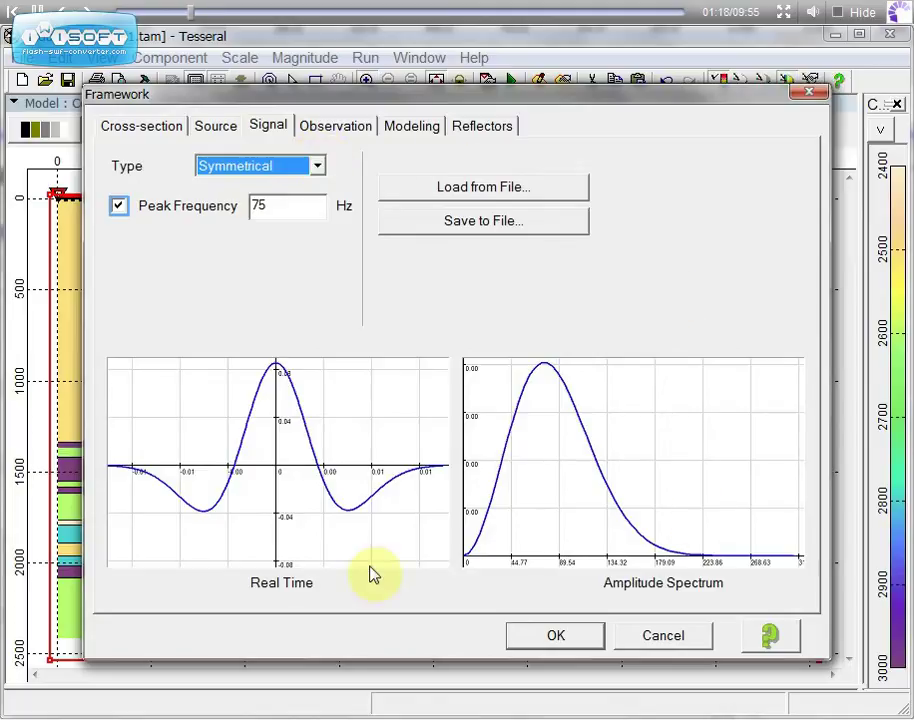
pyautogui.doubleClick(285, 205)
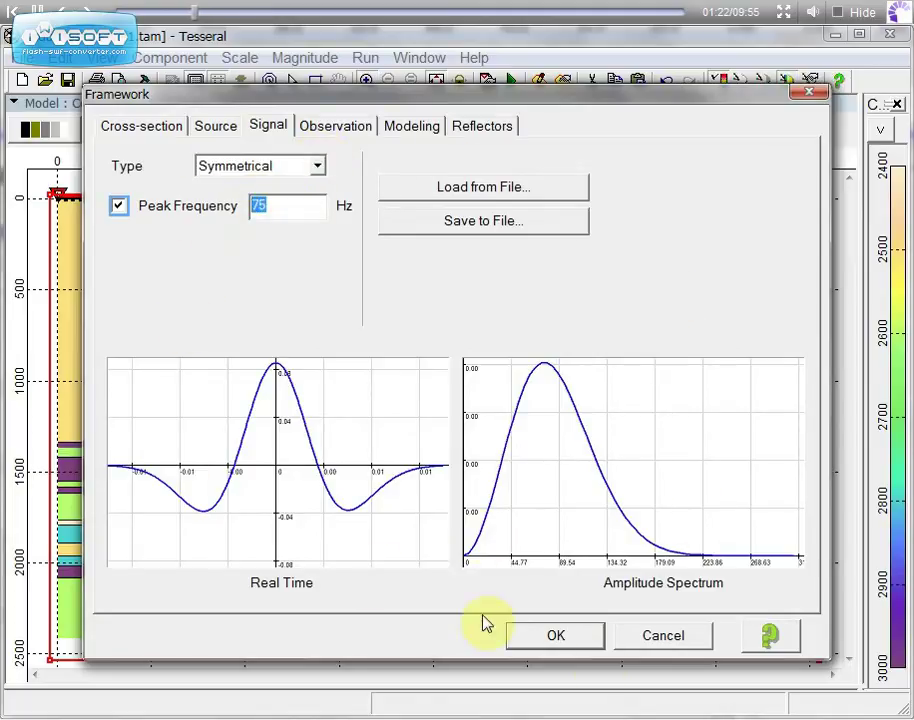
pyautogui.click(575, 640)
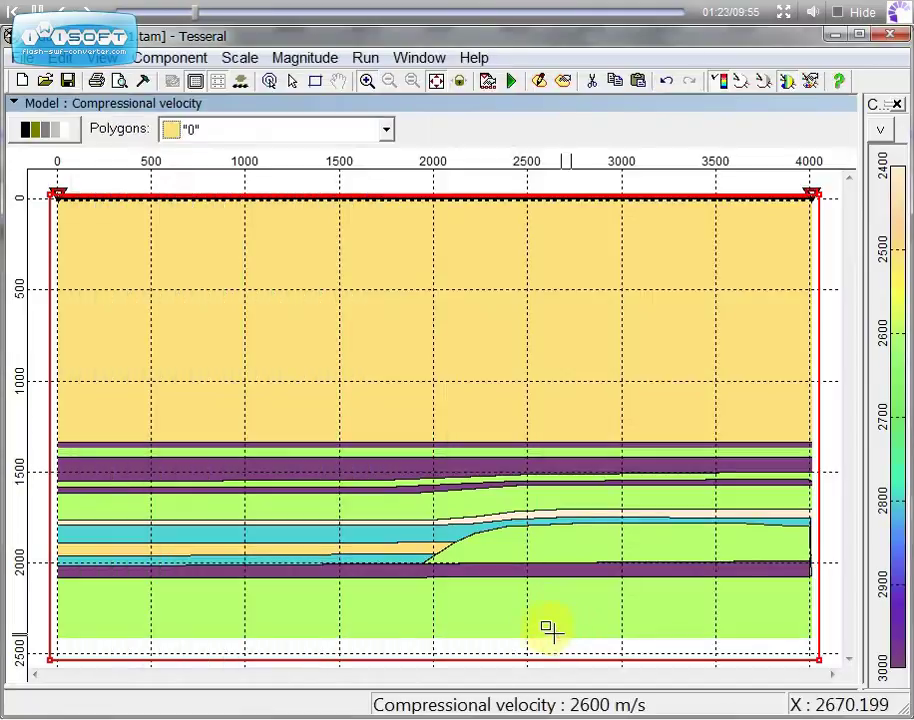
# Step: Draw a closed polygon from about 2200 m depth down past the model's bottom edge
pyautogui.click(538, 82)
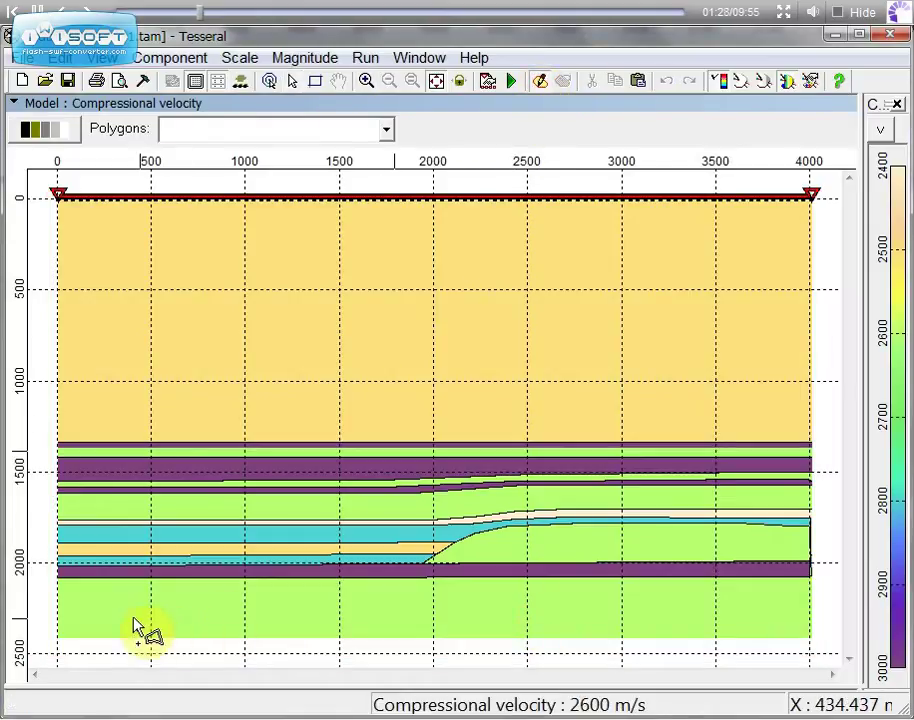
pyautogui.click(36, 610)
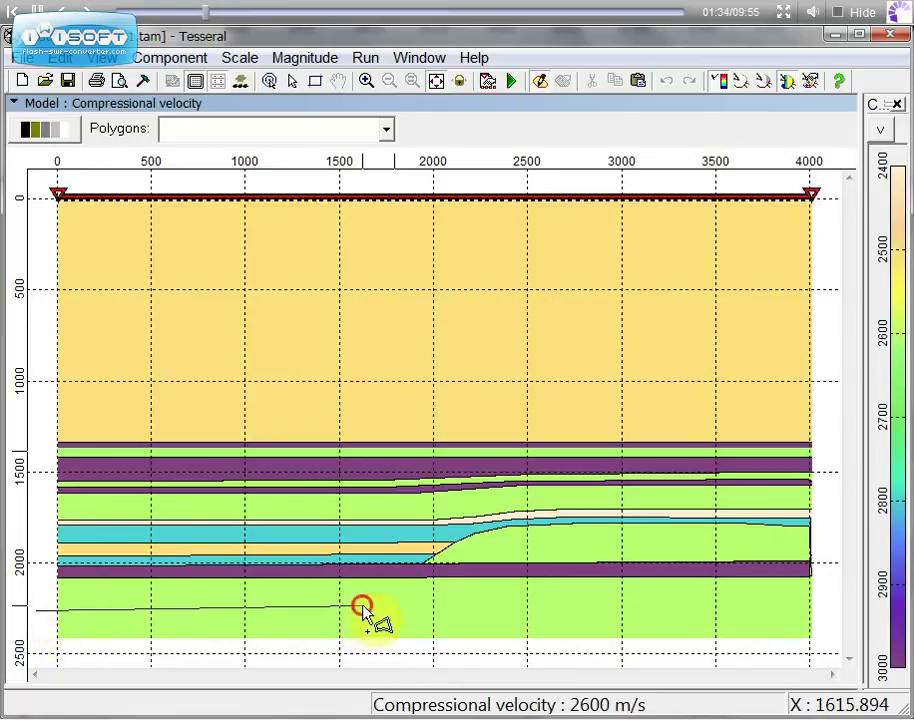
pyautogui.click(762, 603)
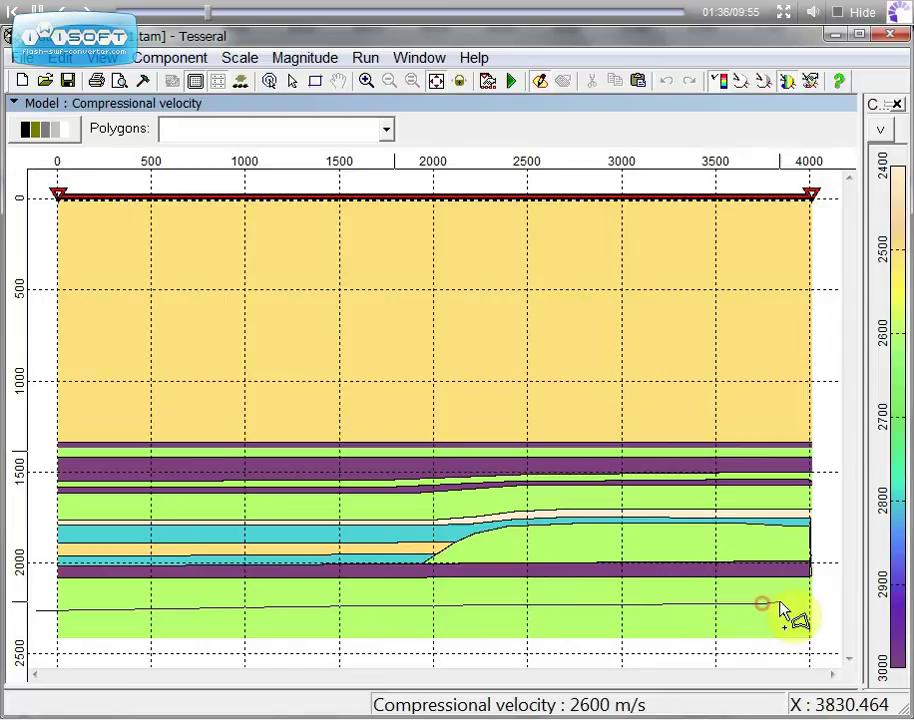
pyautogui.doubleClick(830, 603)
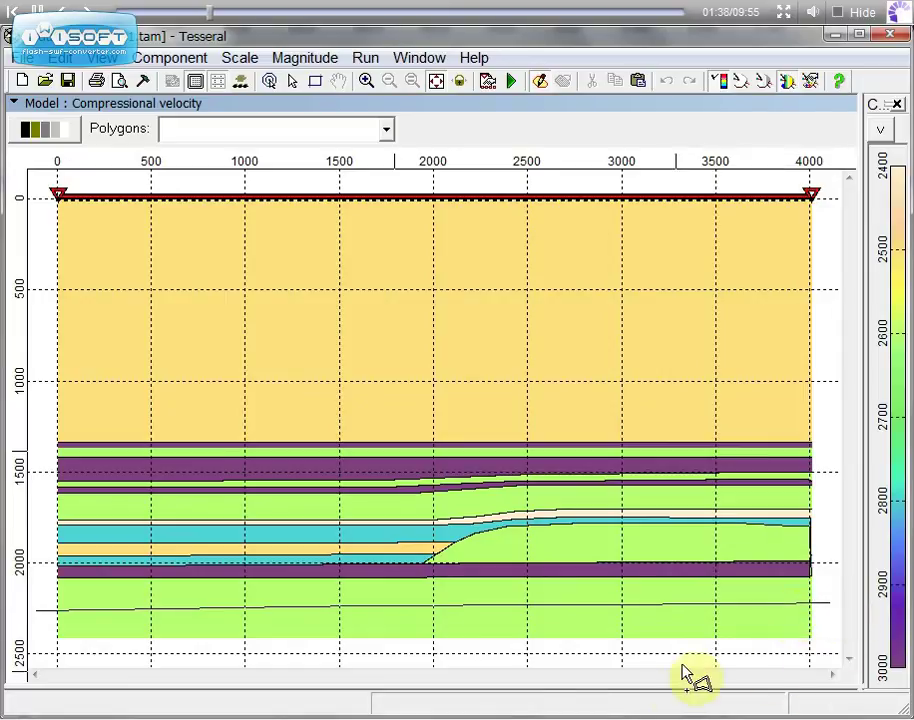
pyautogui.click(810, 676)
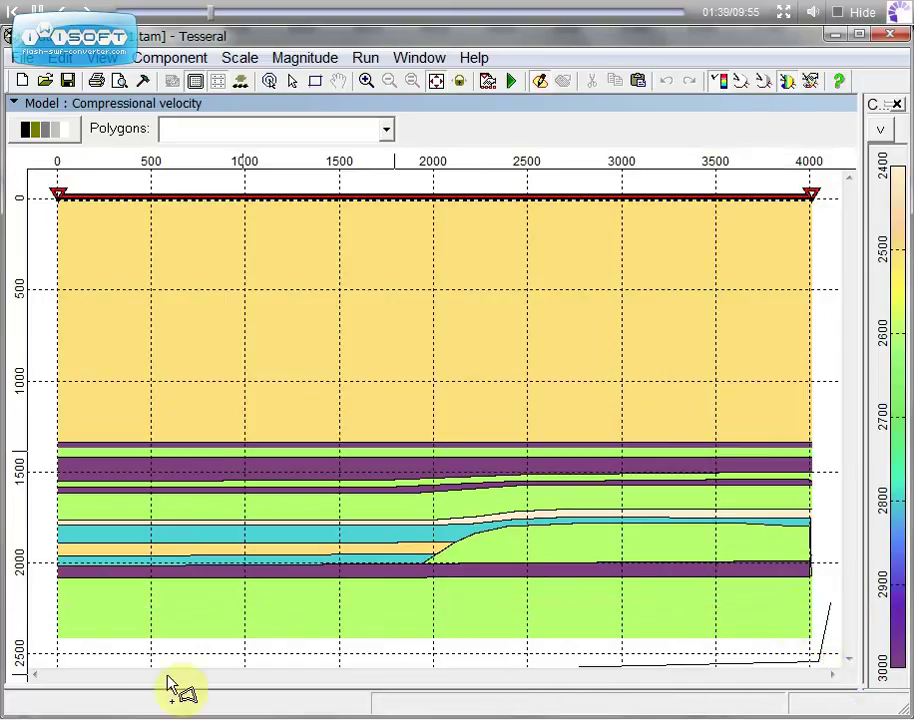
pyautogui.click(45, 658)
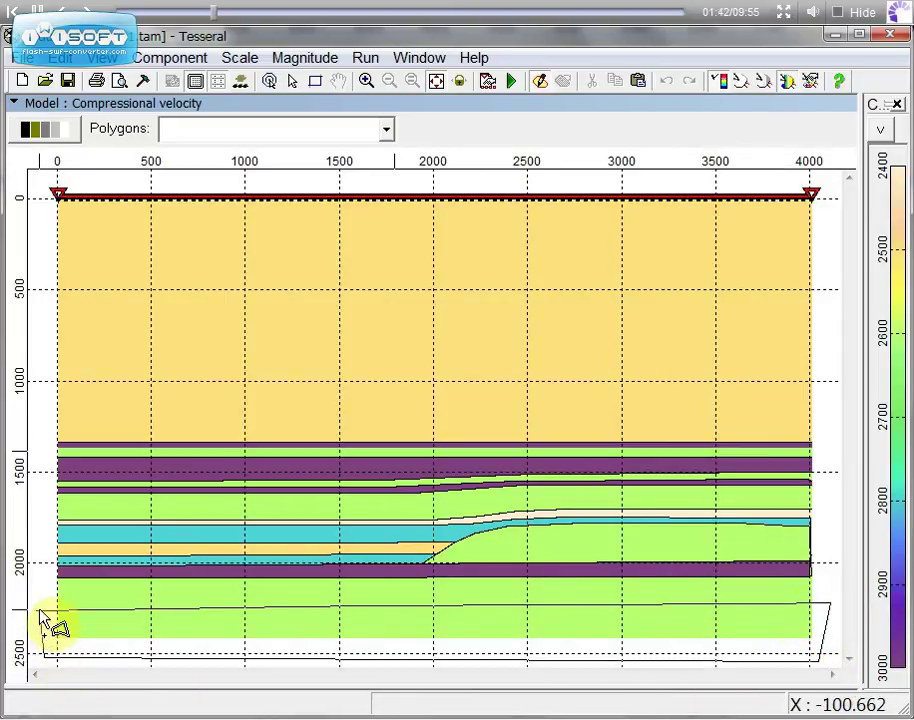
pyautogui.doubleClick(40, 611)
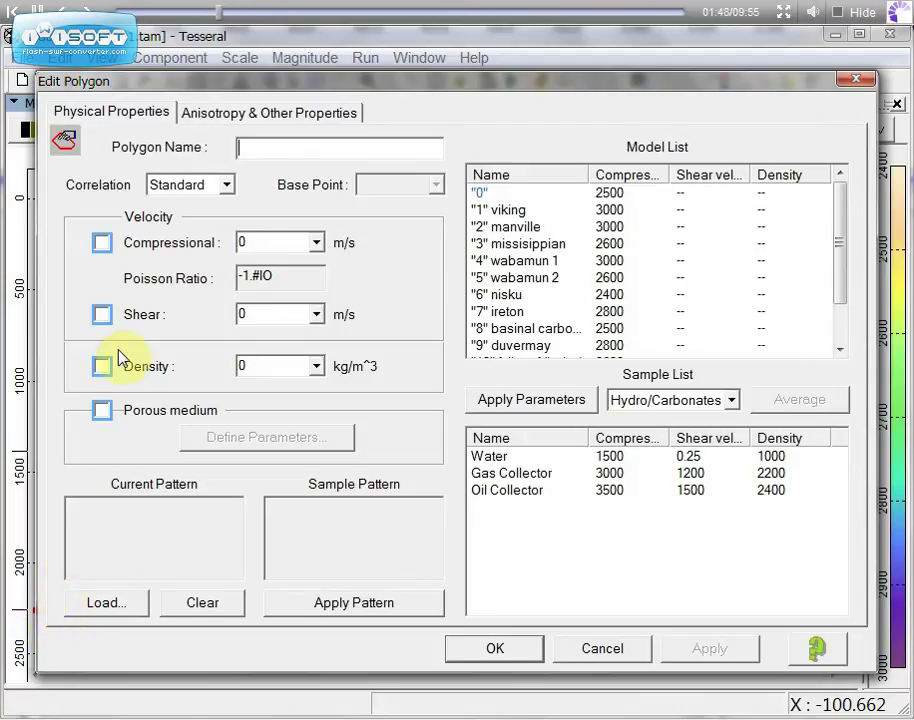
# Step: Browse the Sediments, Metamorphic and Hydro/Carbonates samples and pick Oil Collector for the polygon
pyautogui.click(103, 245)
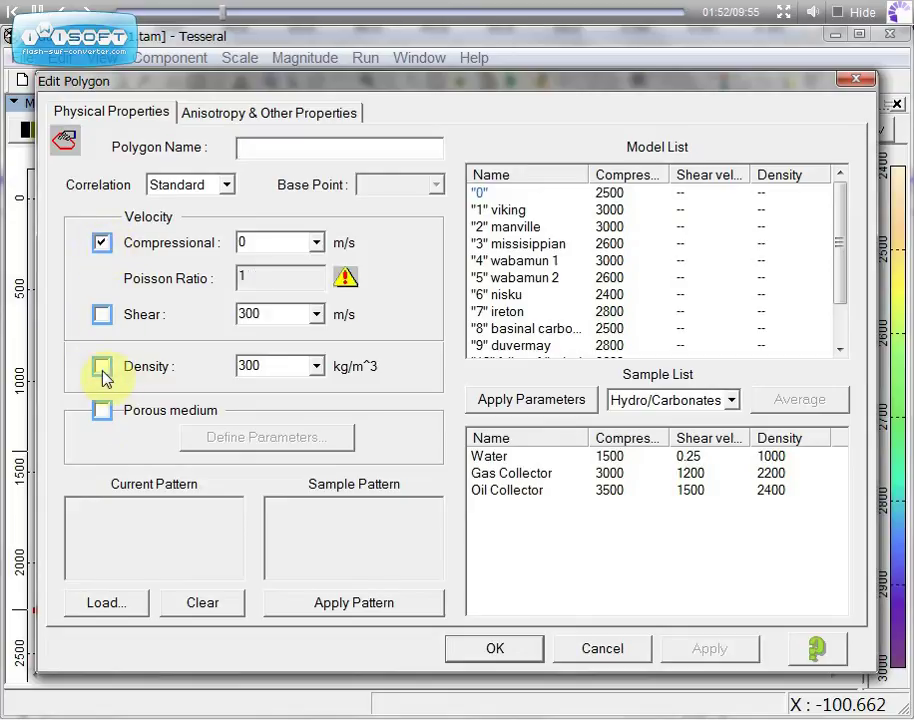
pyautogui.click(104, 244)
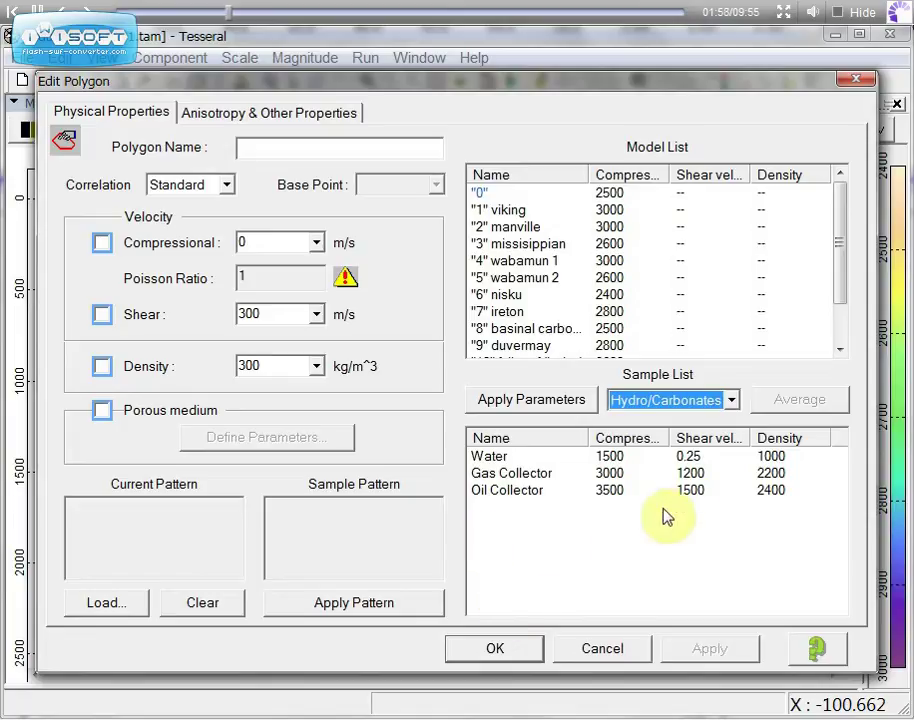
pyautogui.click(734, 401)
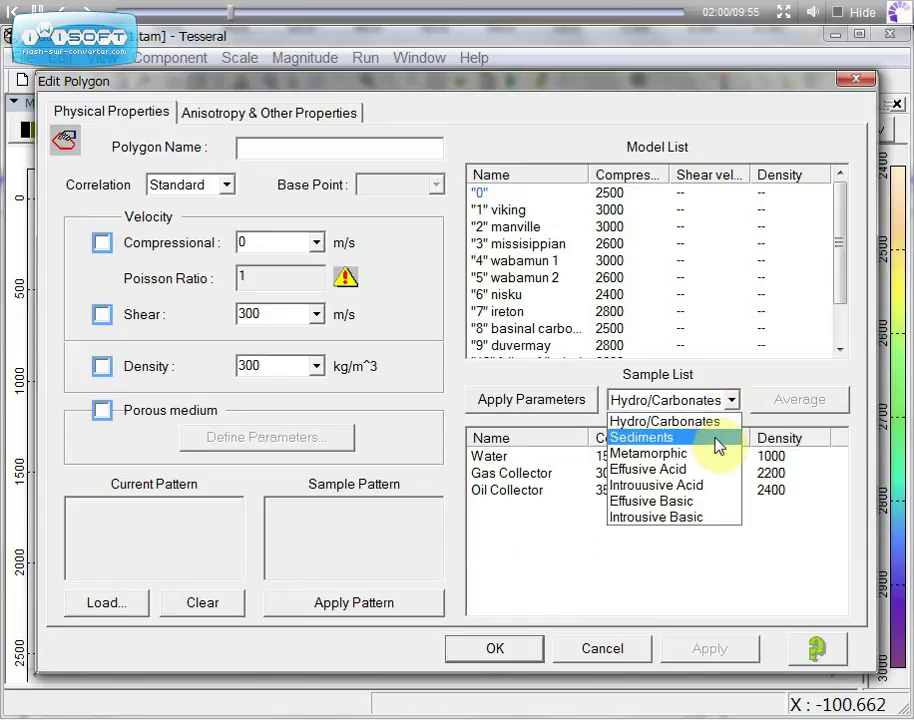
pyautogui.click(714, 441)
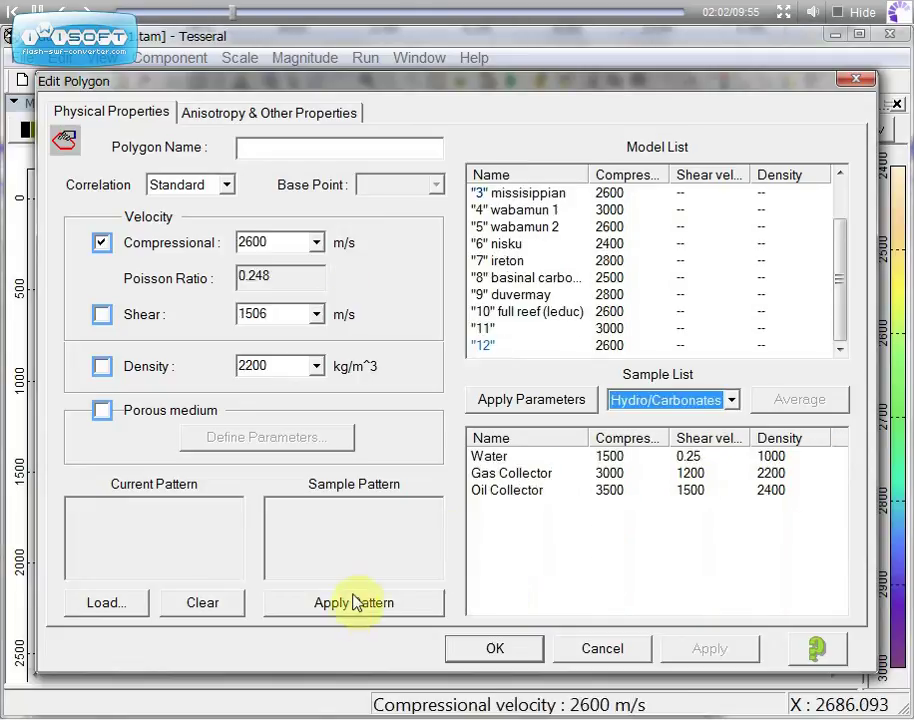
pyautogui.click(734, 400)
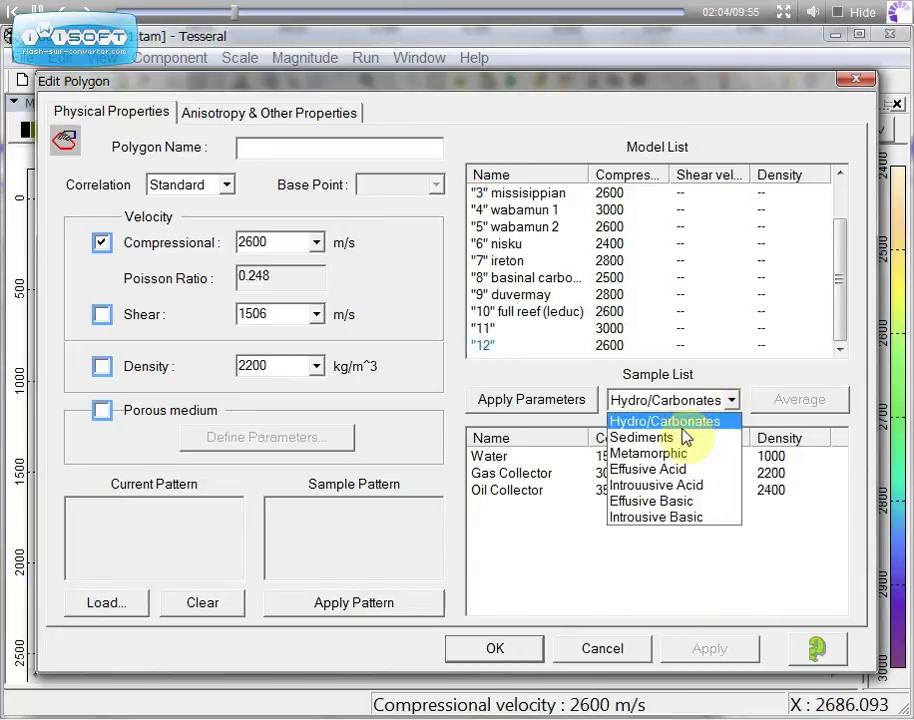
pyautogui.click(683, 440)
pyautogui.click(733, 400)
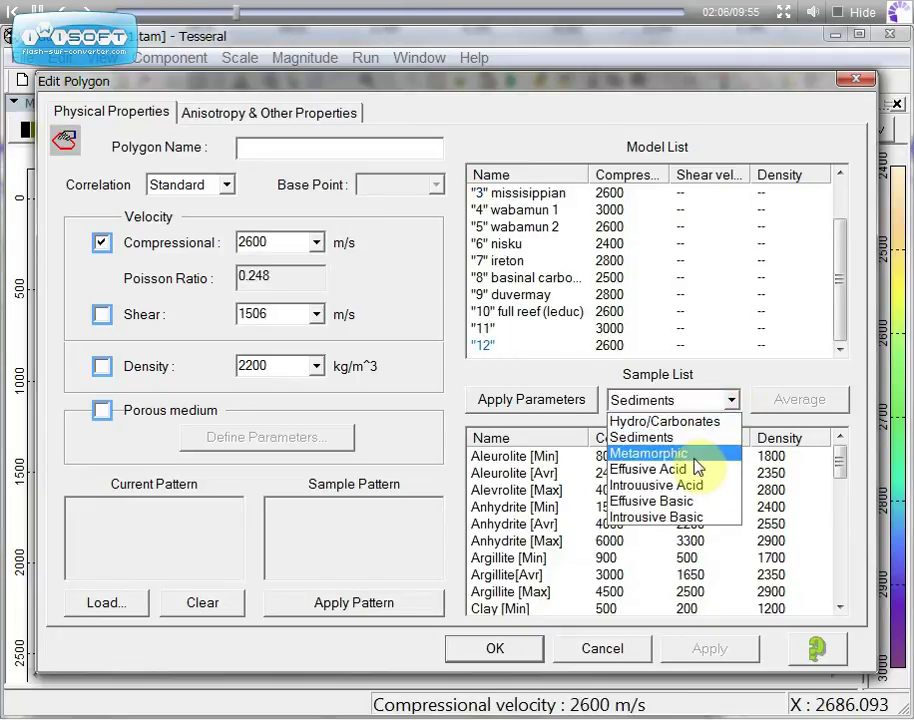
pyautogui.click(697, 456)
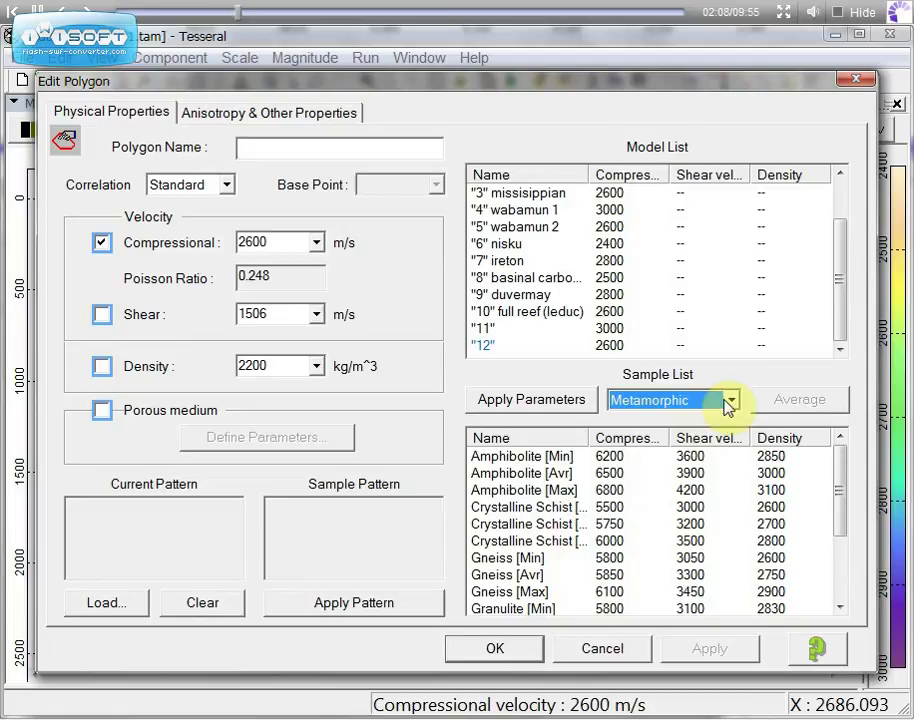
pyautogui.click(731, 400)
pyautogui.click(695, 421)
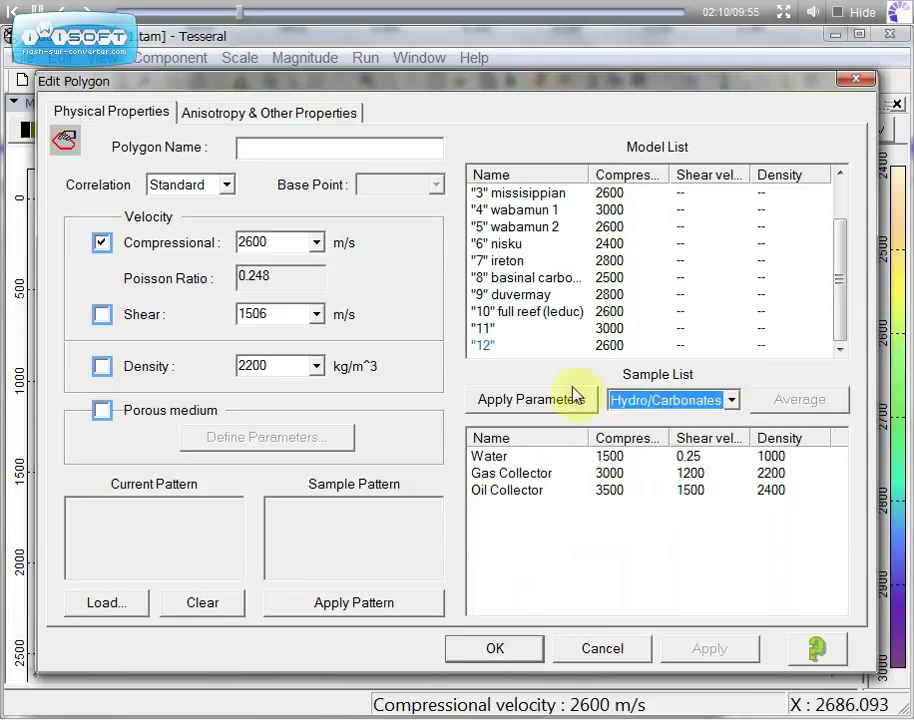
pyautogui.doubleClick(522, 491)
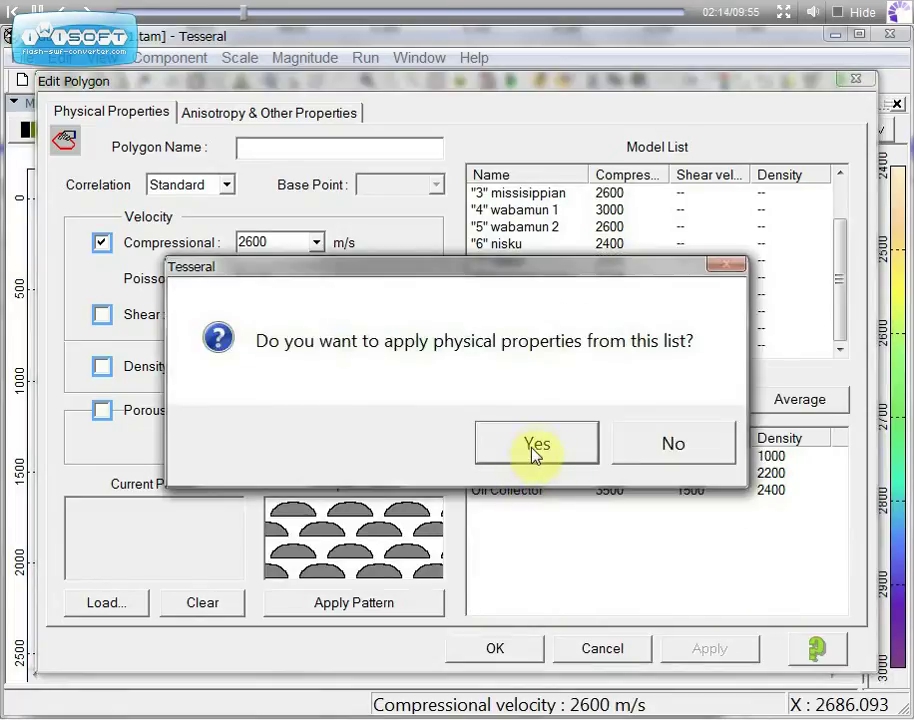
# Step: Accept Oil Collector values (3500 m/s, shear 1500, density 2400), apply its pattern, and confirm
pyautogui.click(536, 447)
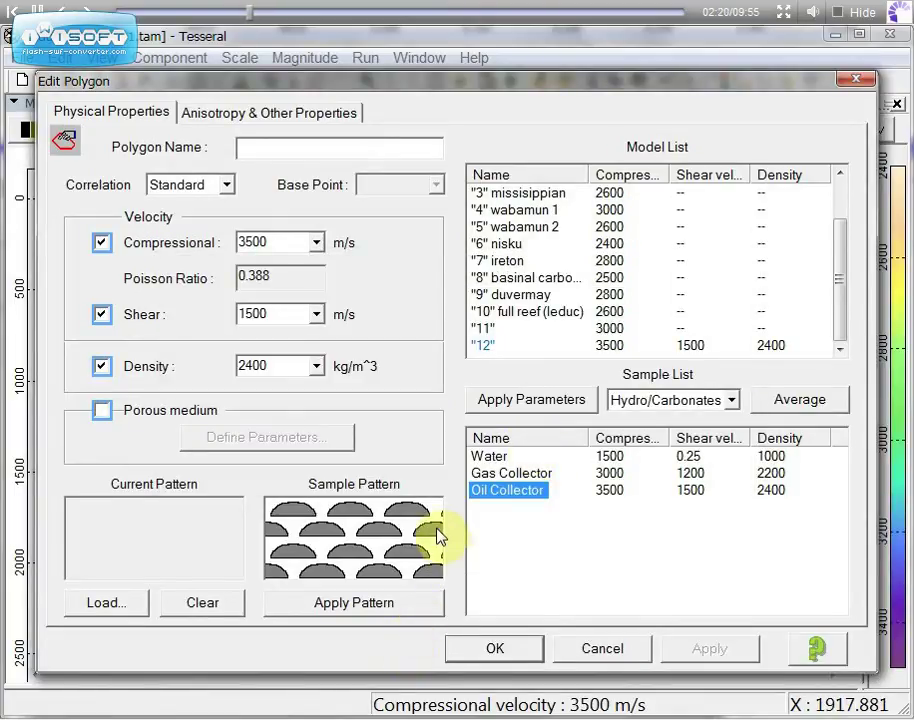
pyautogui.click(330, 608)
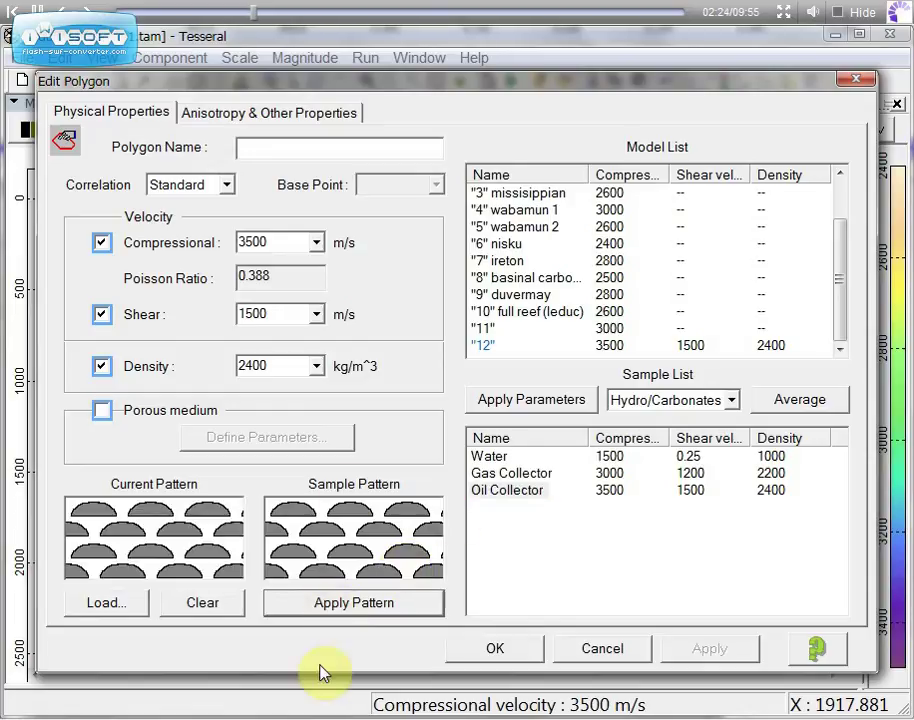
pyautogui.click(499, 648)
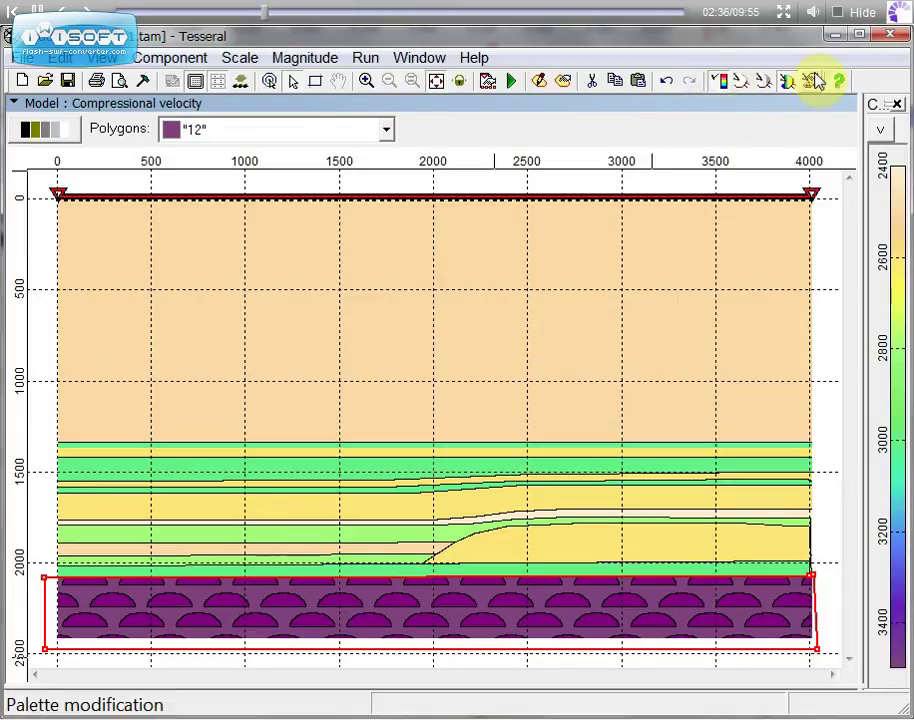
# Step: Preview the model in white, gray and colour palettes, and toggle the colour scale column
pyautogui.click(741, 82)
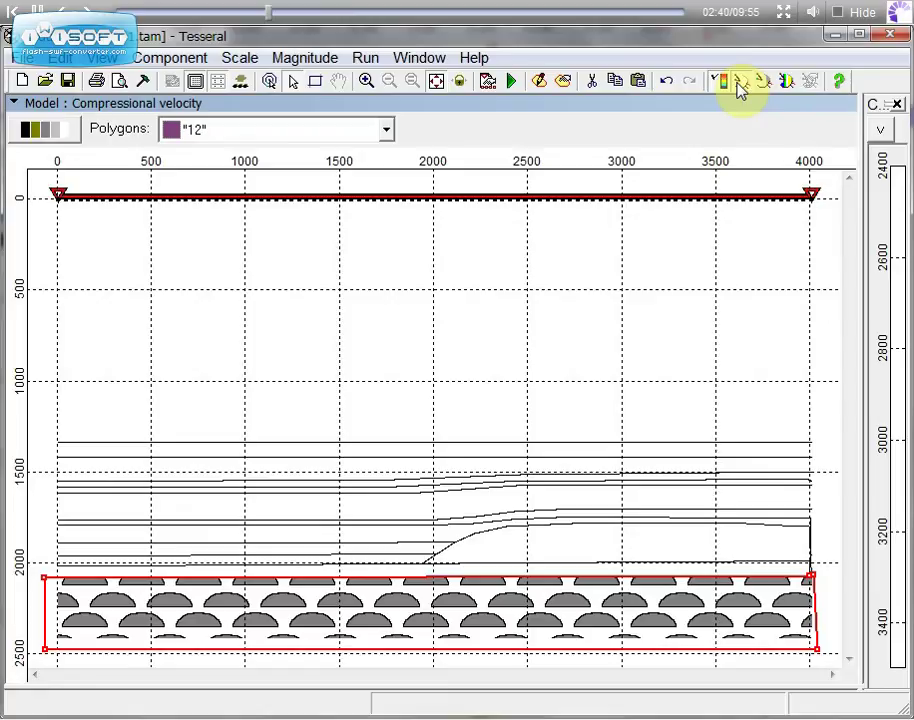
pyautogui.click(758, 84)
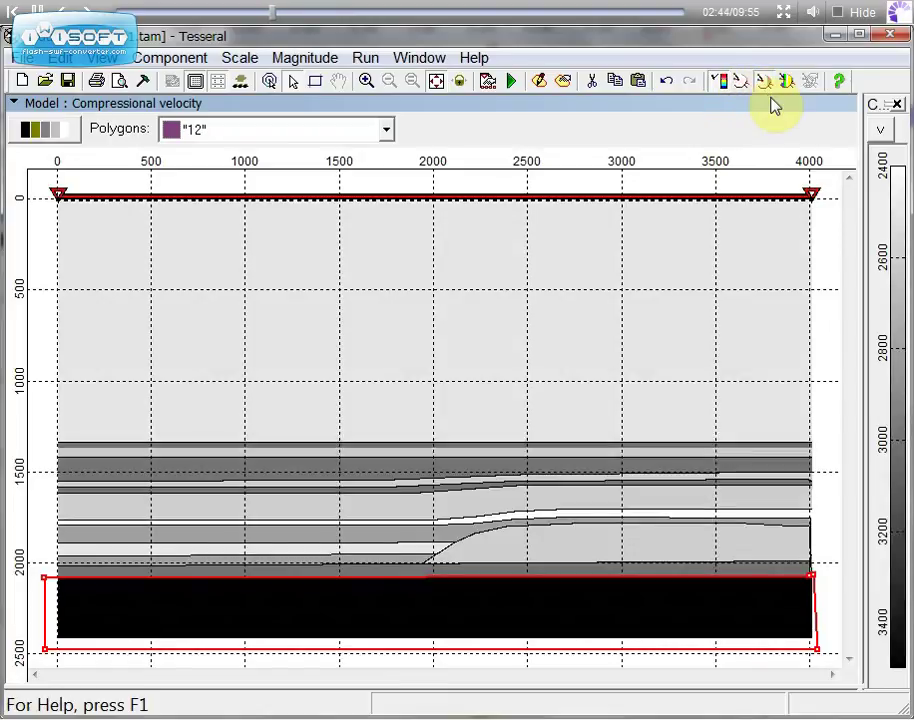
pyautogui.click(786, 86)
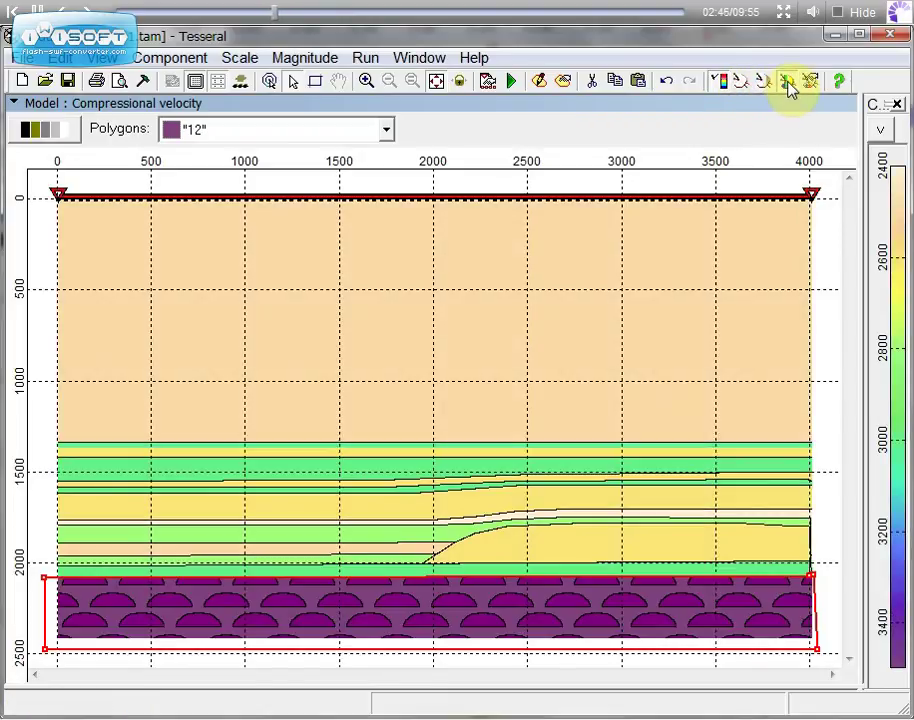
pyautogui.click(722, 86)
pyautogui.click(722, 86)
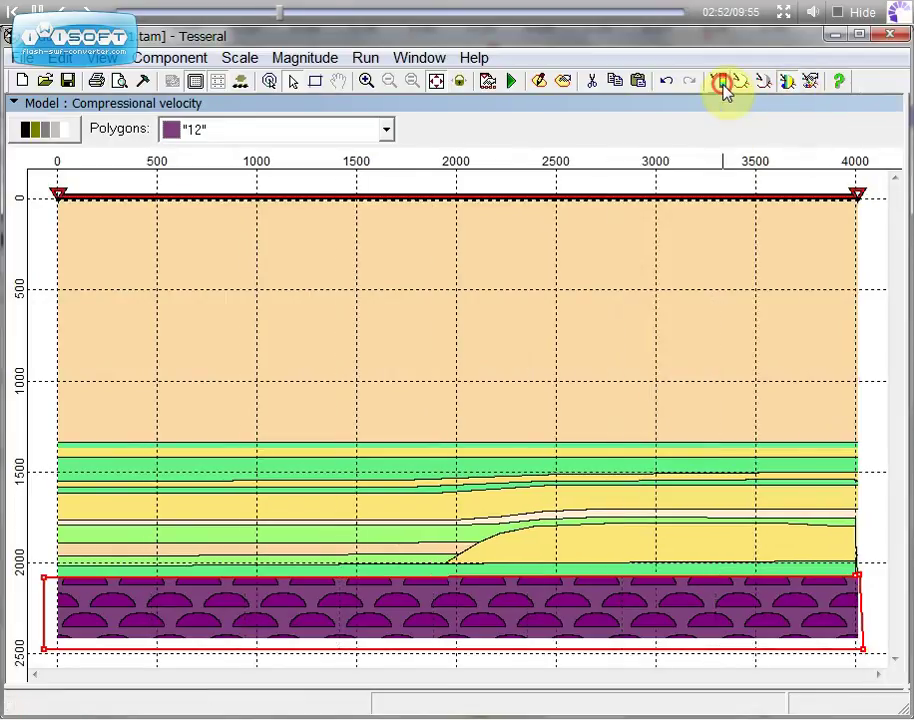
pyautogui.click(722, 86)
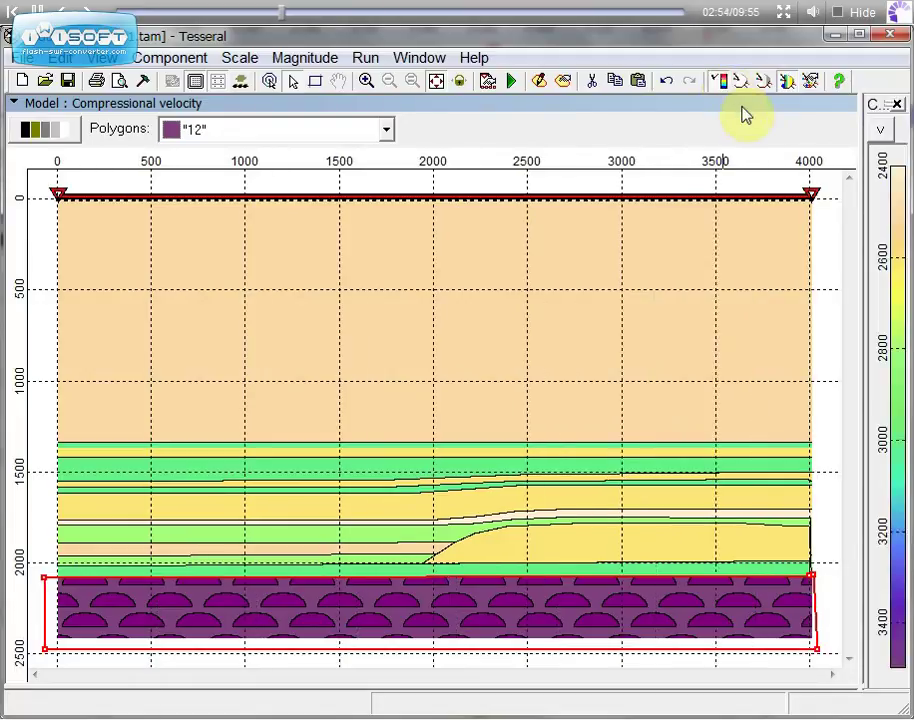
# Step: Choose Custom from the palette panel's list to bring up the palette options
pyautogui.click(812, 84)
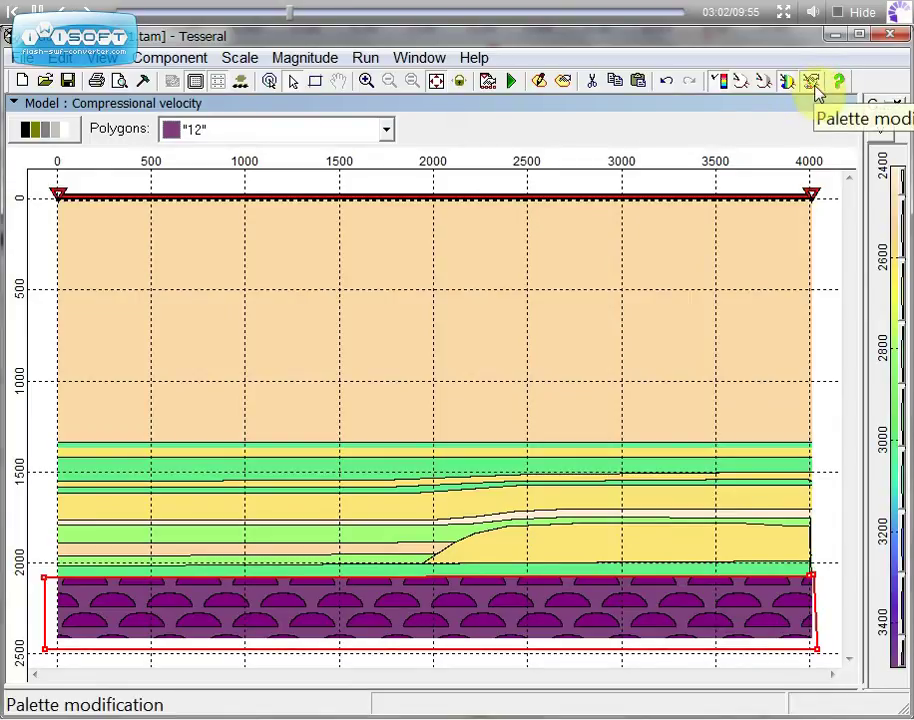
pyautogui.click(880, 132)
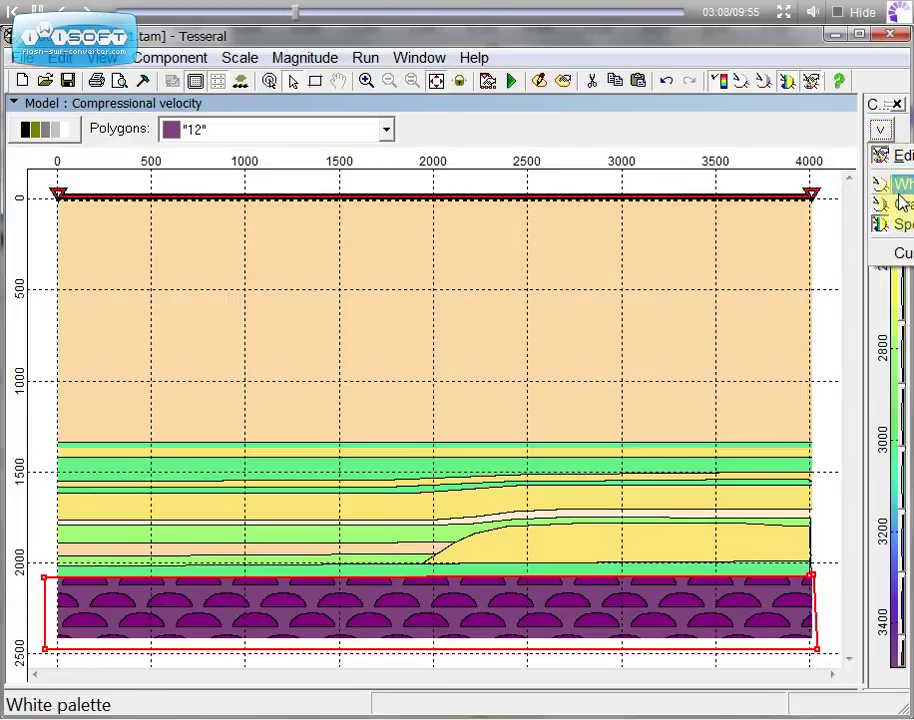
pyautogui.click(903, 252)
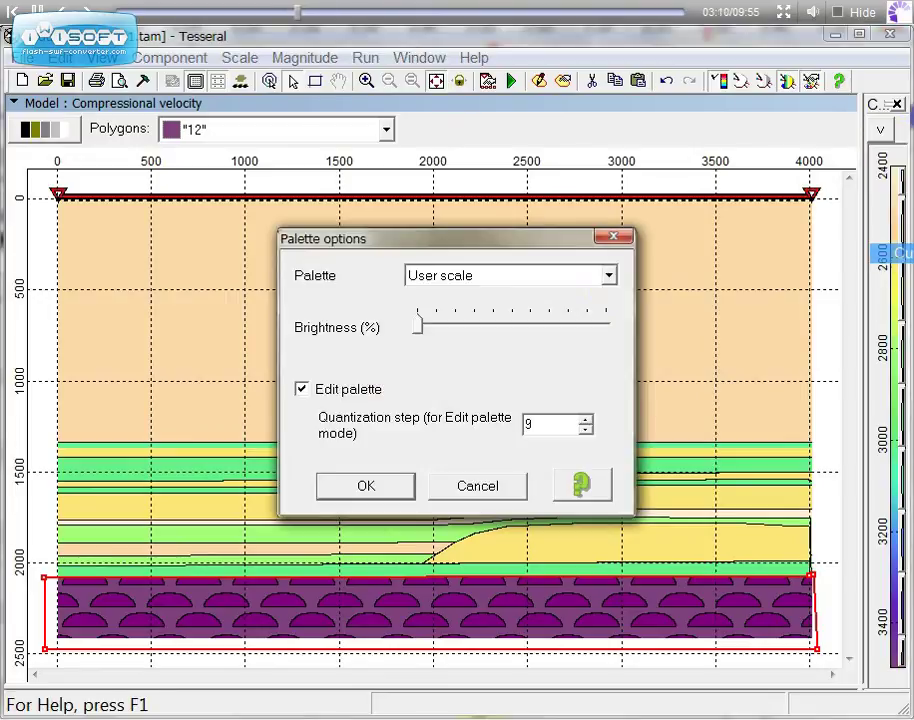
# Step: Keep User scale, enable palette editing with quantization step 12, then check a band's colour
pyautogui.click(609, 278)
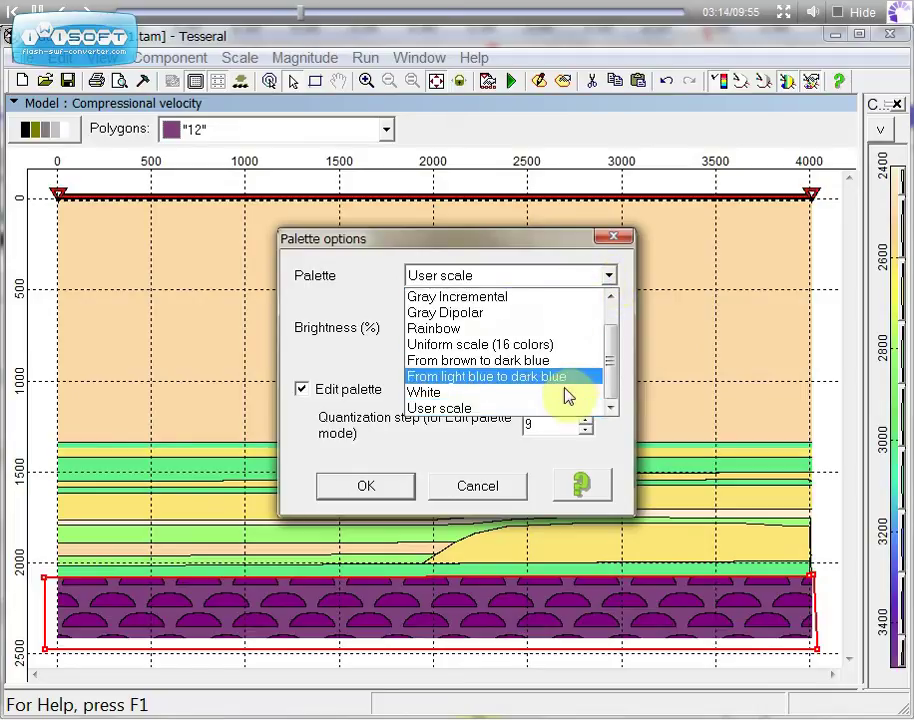
pyautogui.click(516, 408)
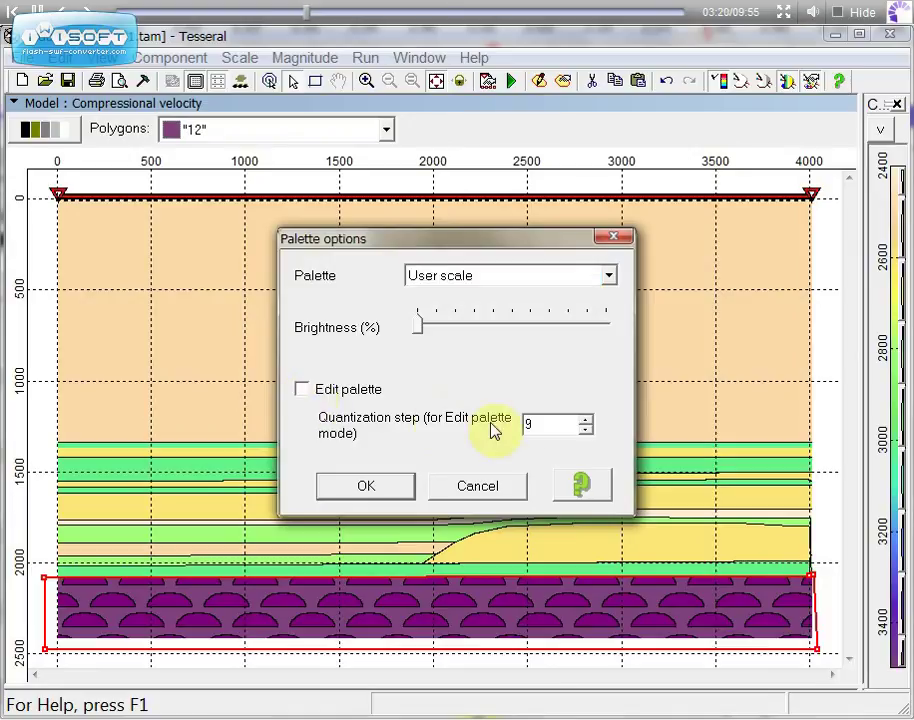
pyautogui.hotkey('alt', 'e')
pyautogui.write('12')
pyautogui.click(380, 490)
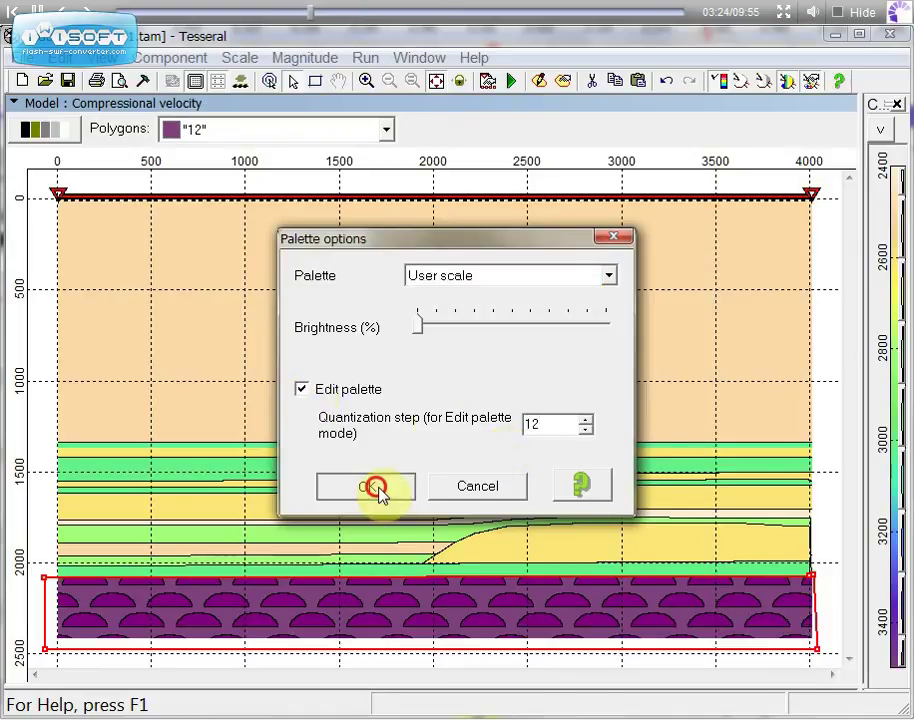
pyautogui.click(892, 258)
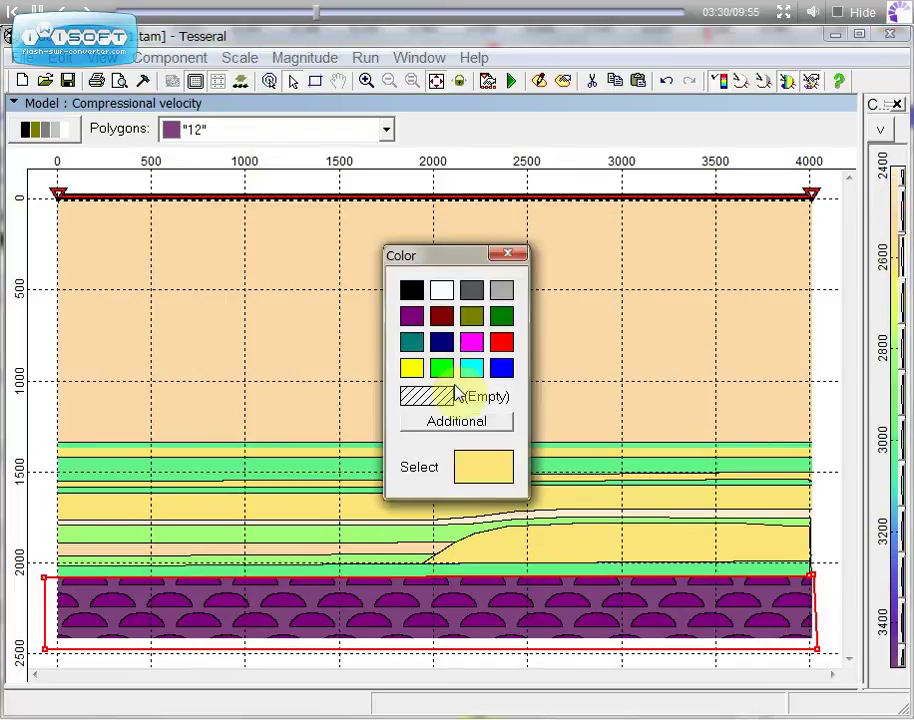
pyautogui.click(900, 351)
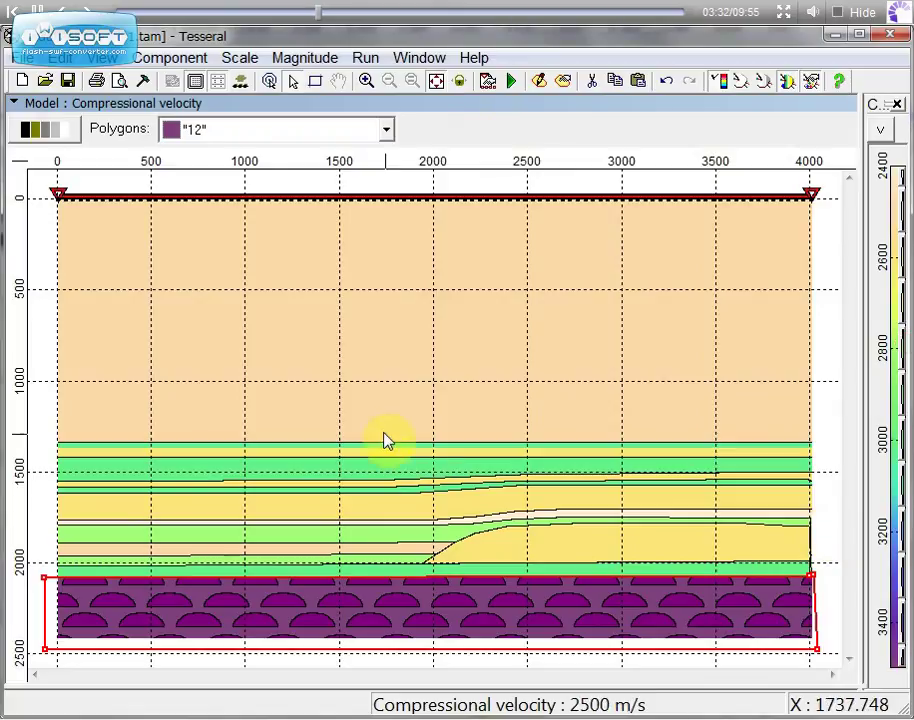
# Step: Close all models, open Model-1.tam and select its Lamestone L1 and Salt L2 layers
pyautogui.click(15, 104)
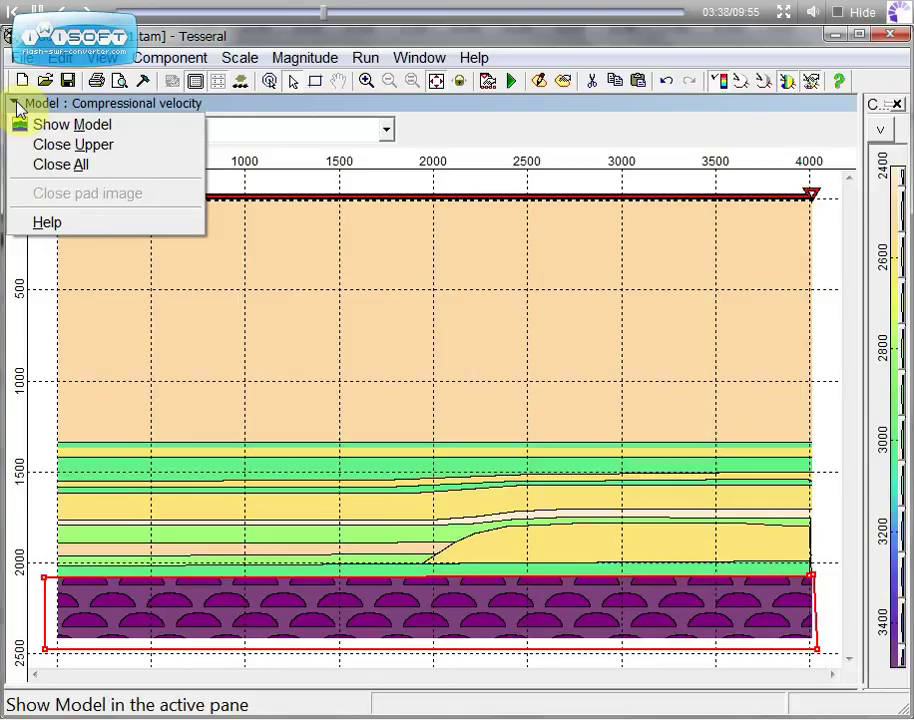
pyautogui.click(30, 168)
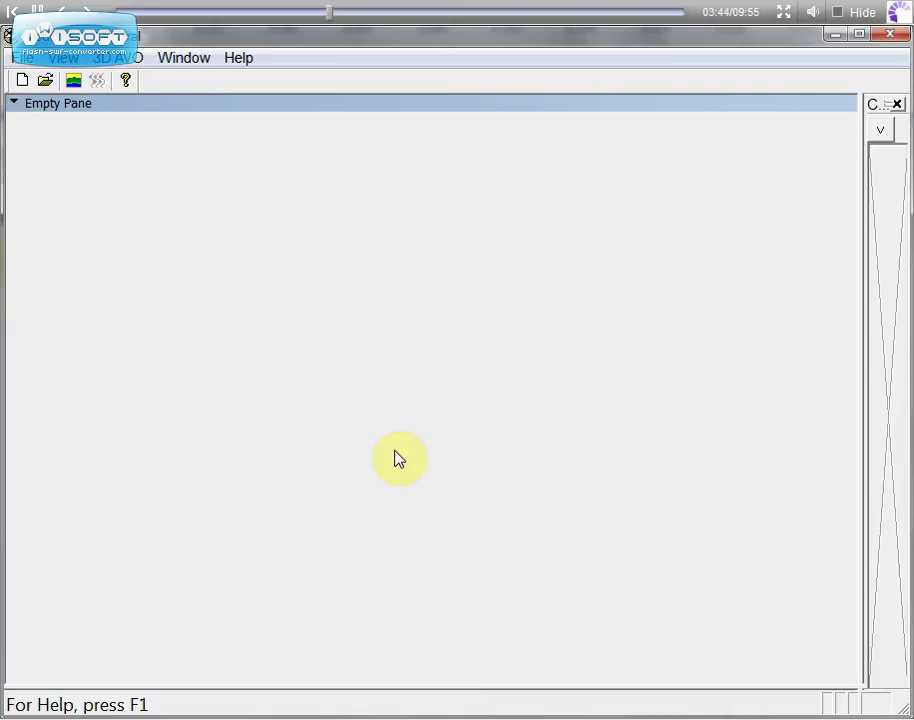
pyautogui.click(45, 80)
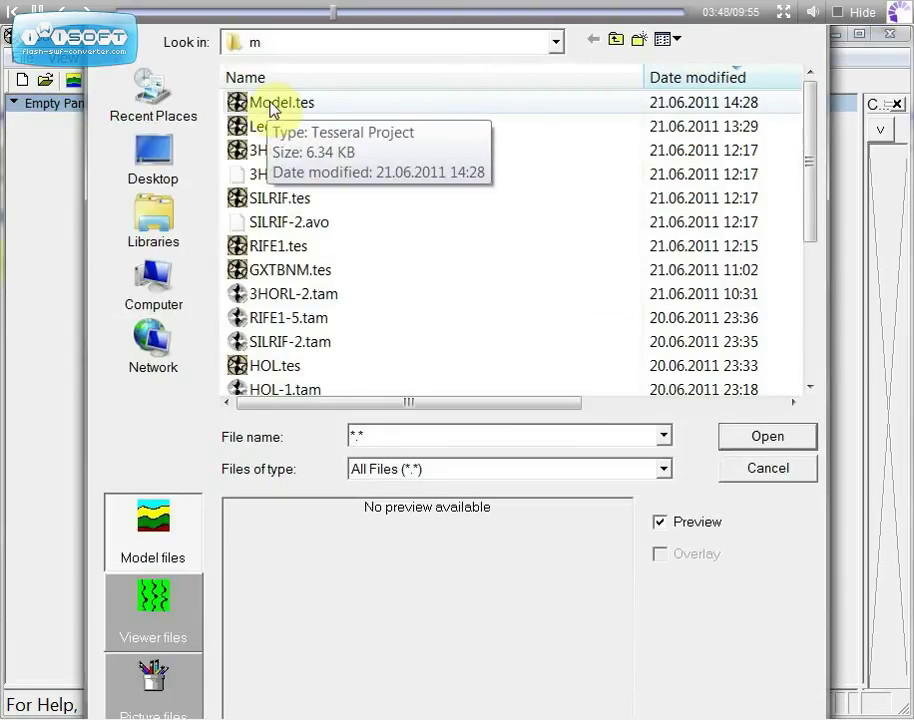
pyautogui.scroll(-4, 447, 330)
pyautogui.click(447, 320)
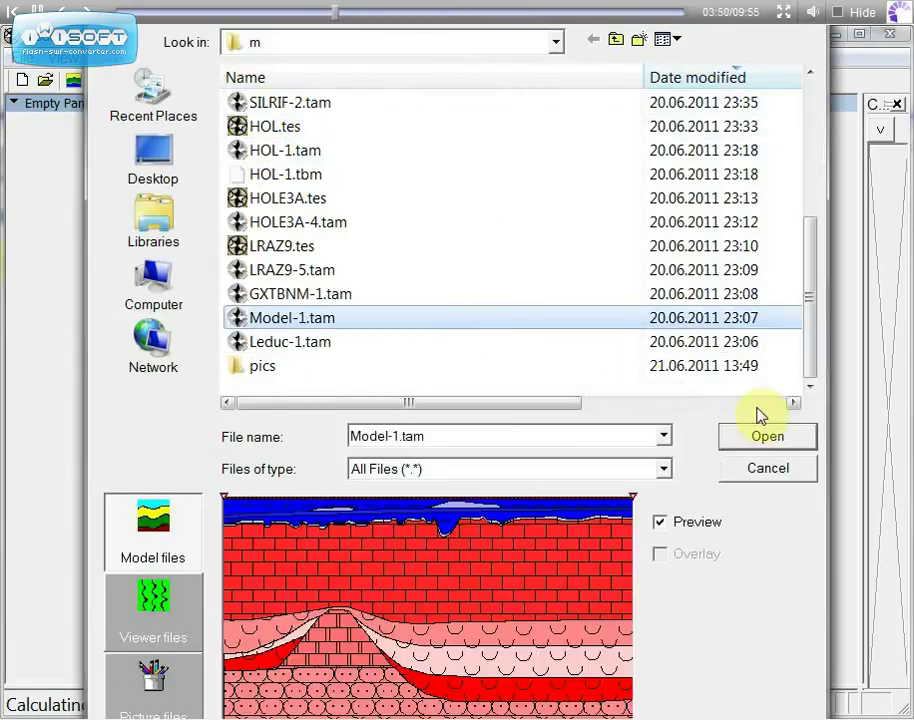
pyautogui.click(760, 436)
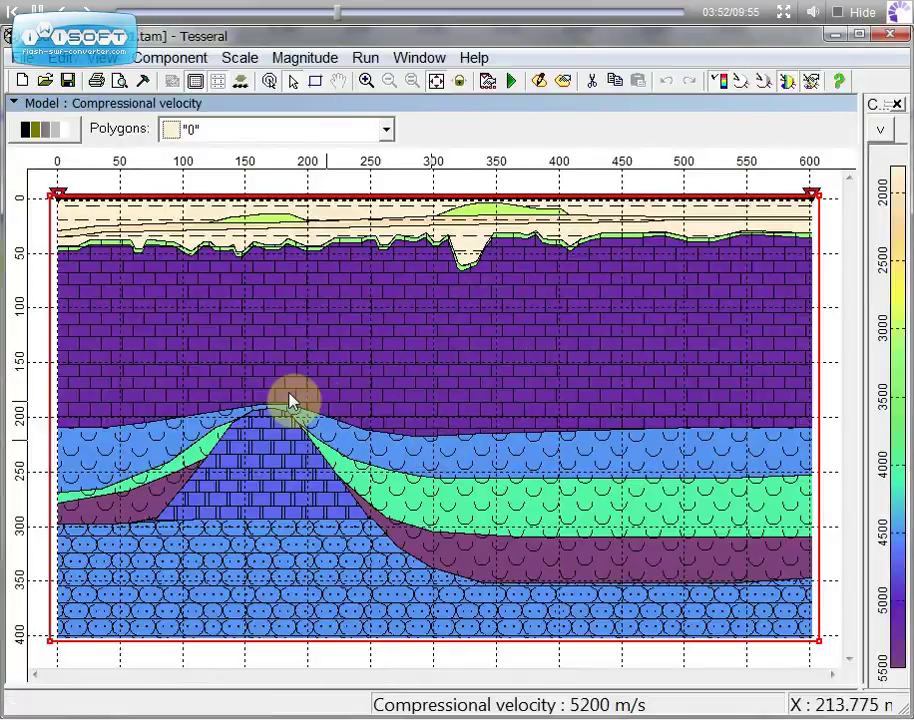
pyautogui.click(137, 286)
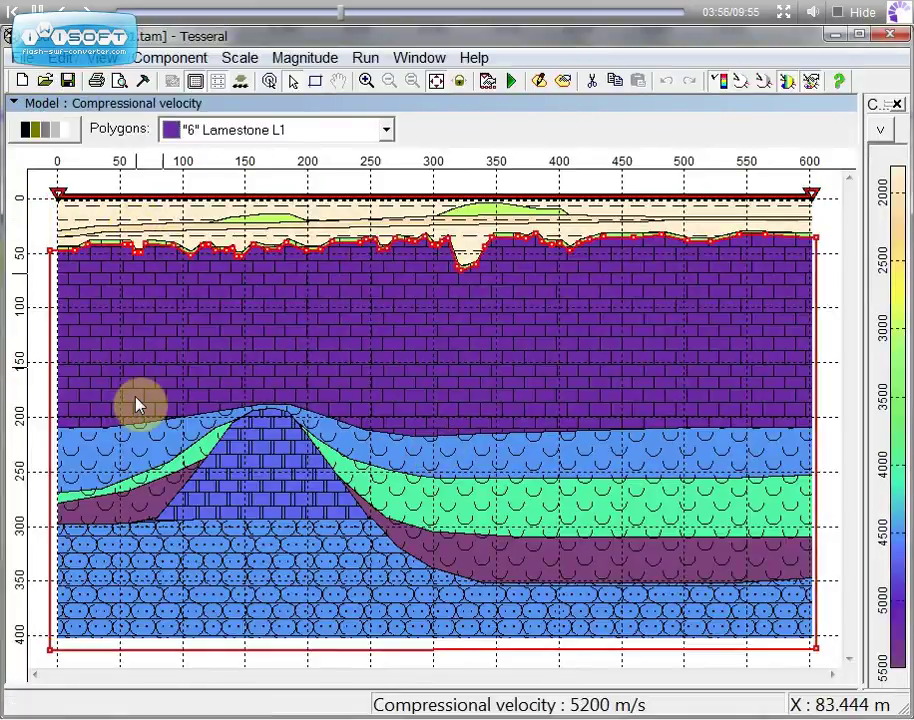
pyautogui.click(135, 442)
# Step: Open RIFE1-5.tam and select its Dolomite Ambient, Clay Dolomite and green wedge "8" polygons
pyautogui.hotkey('ctrl', 'F4')
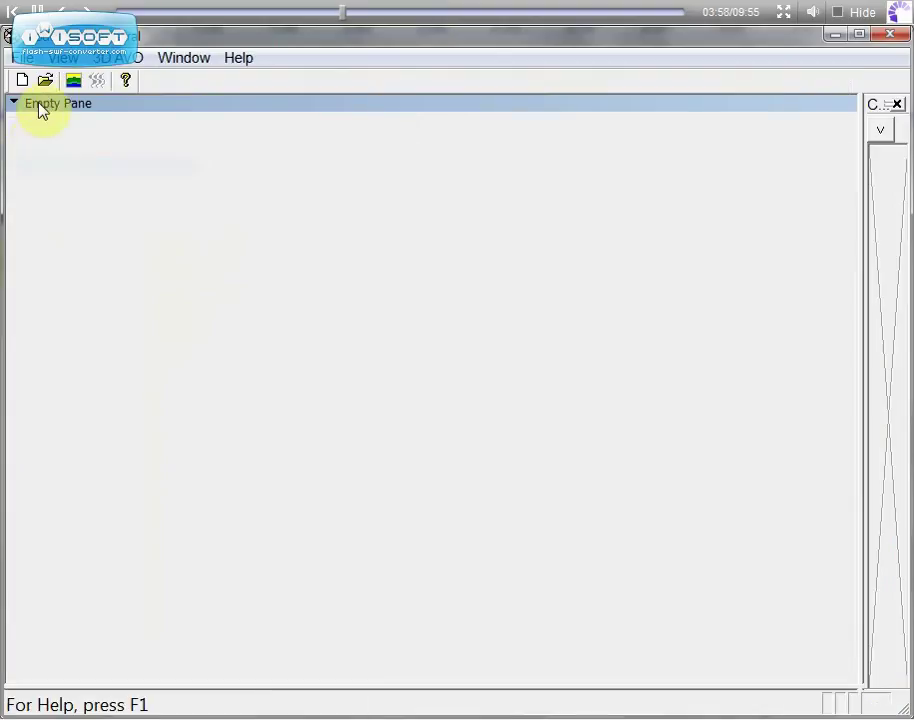
pyautogui.click(44, 80)
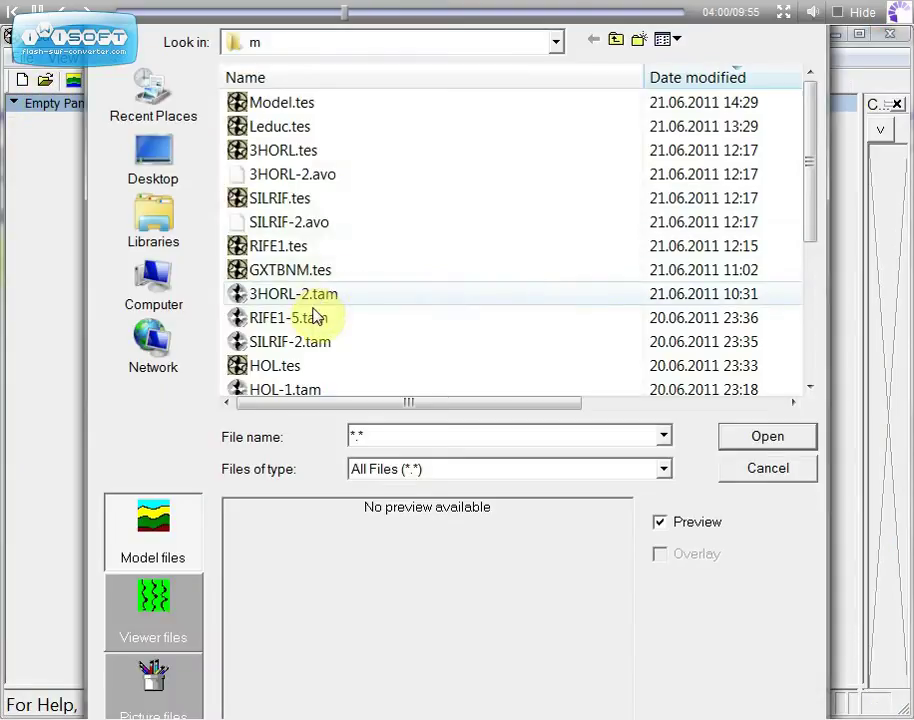
pyautogui.click(312, 320)
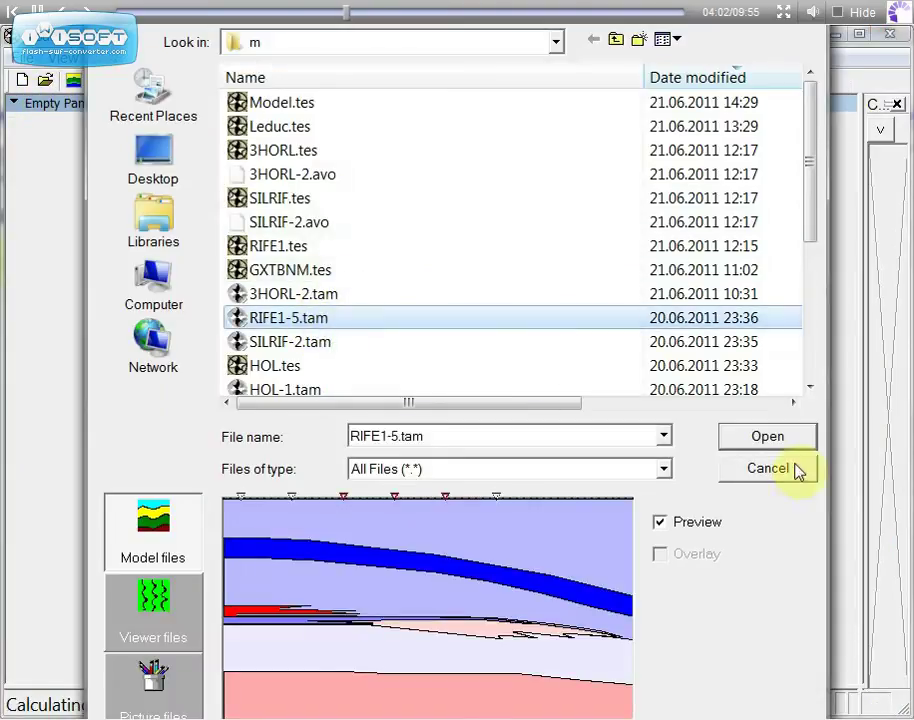
pyautogui.click(767, 439)
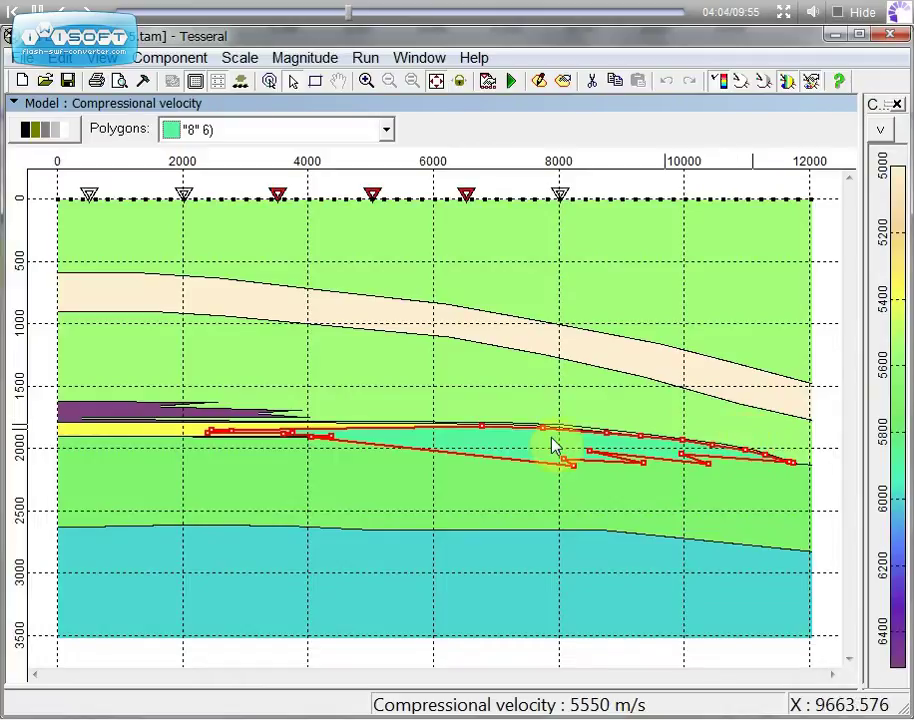
pyautogui.click(115, 424)
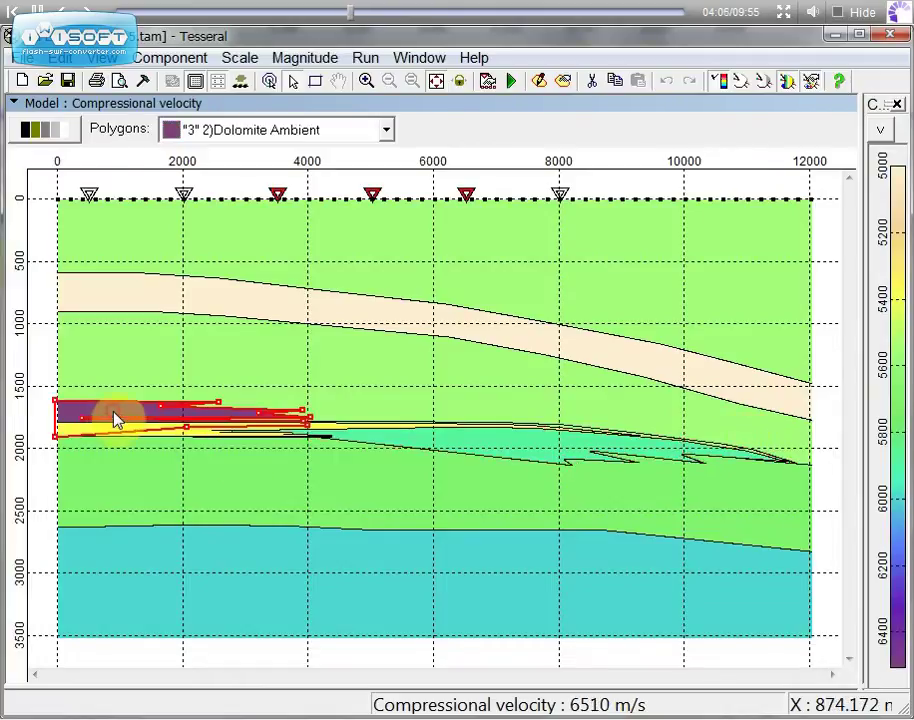
pyautogui.click(187, 437)
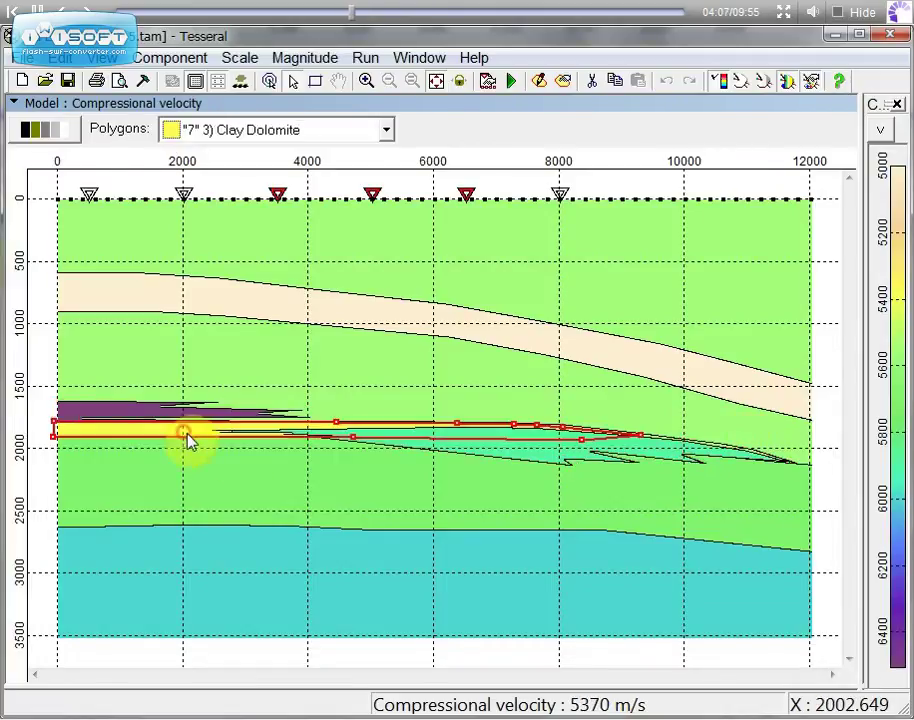
pyautogui.click(520, 451)
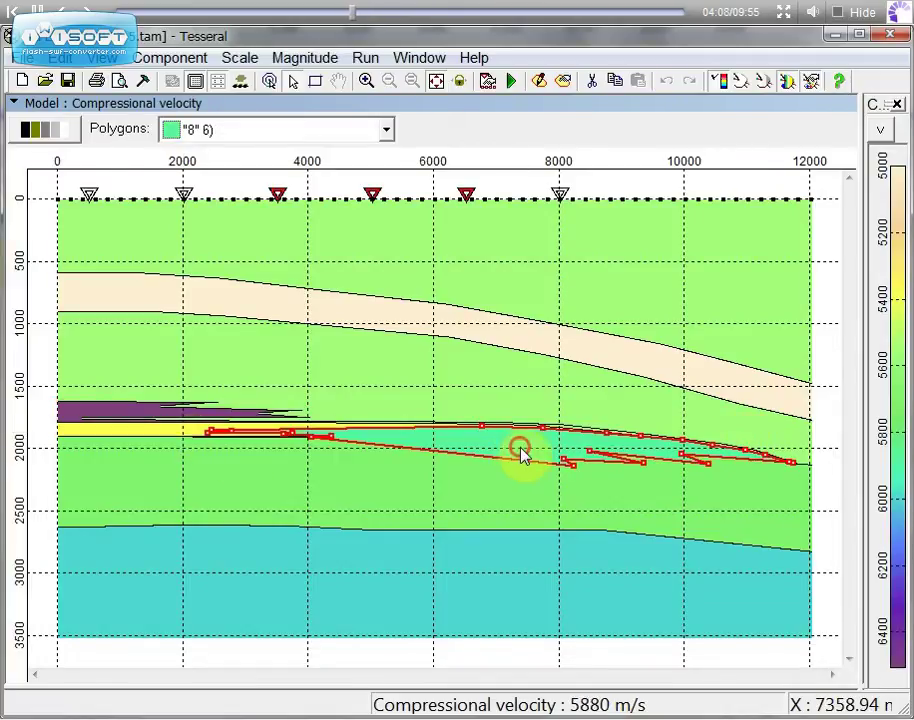
# Step: Close RIFE1-5, open 3HORL-2.tam, and select its Sandstone and bottom layer polygons
pyautogui.click(14, 104)
pyautogui.click(30, 170)
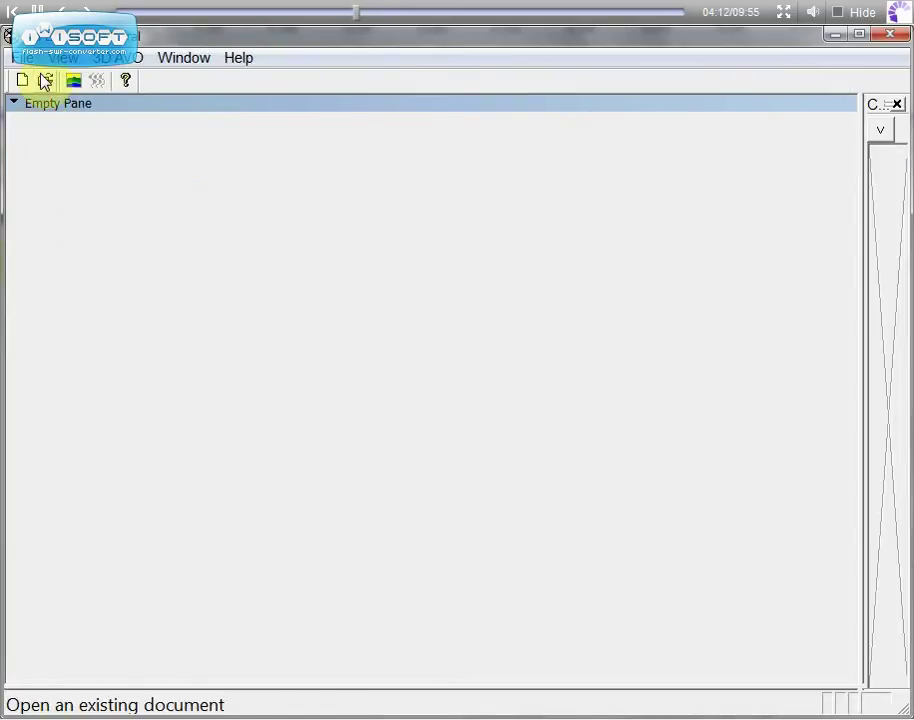
pyautogui.click(45, 80)
pyautogui.click(292, 293)
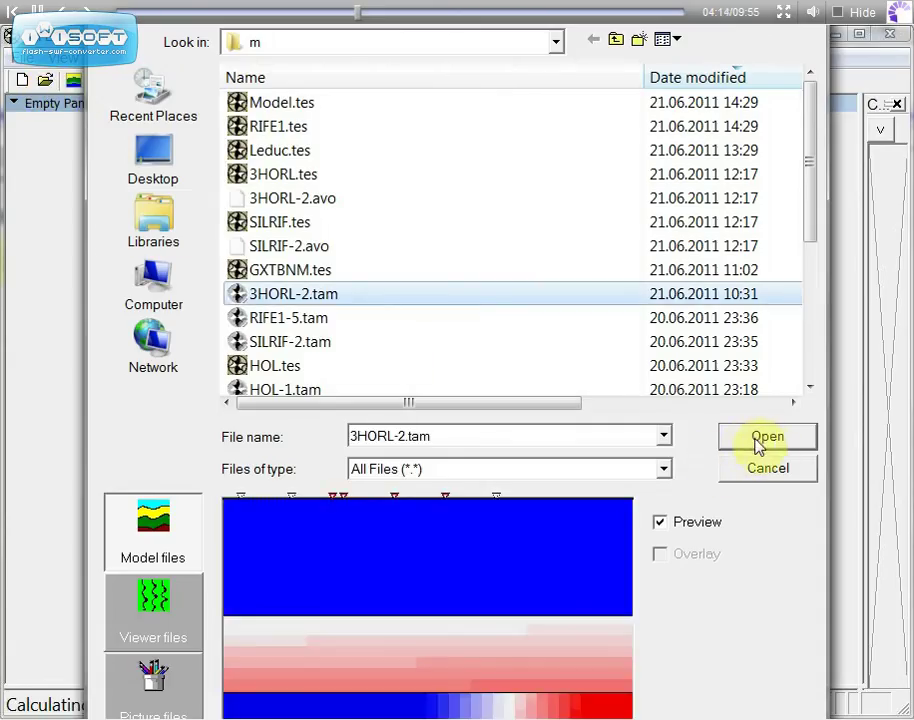
pyautogui.click(768, 440)
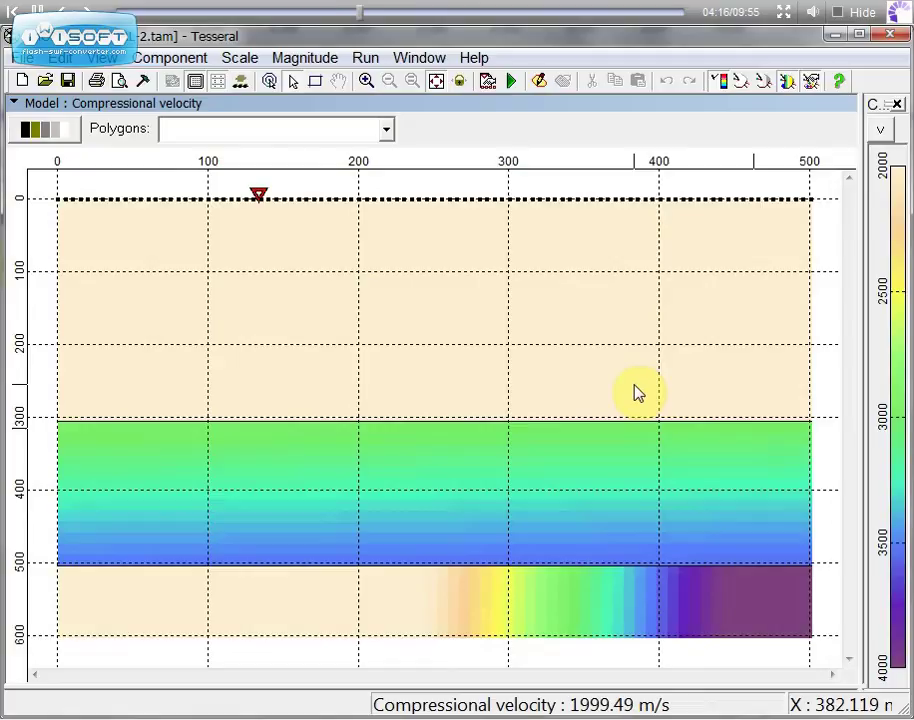
pyautogui.click(341, 478)
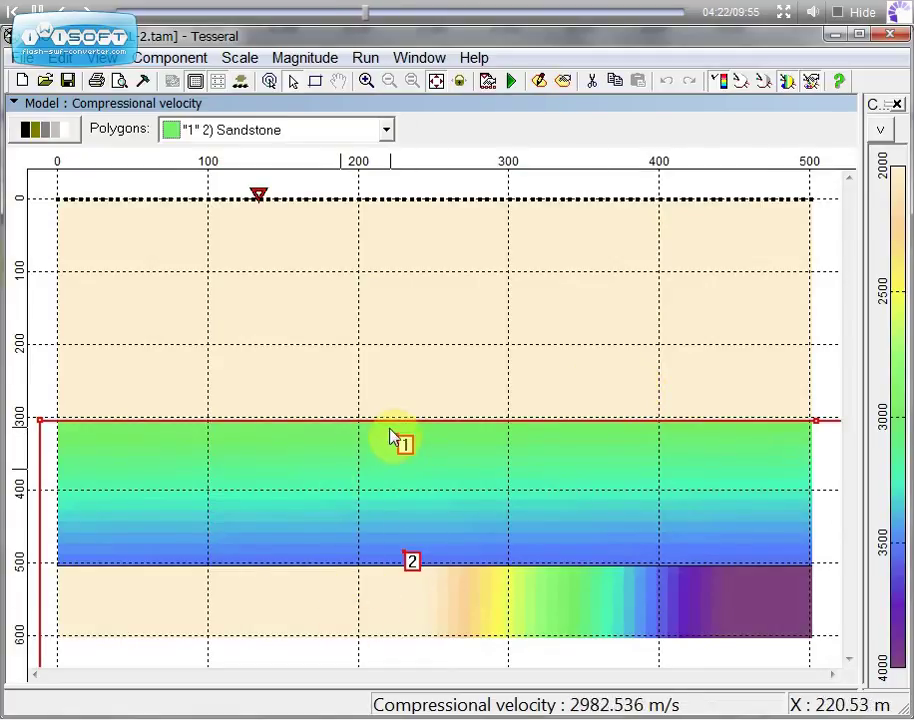
pyautogui.click(259, 615)
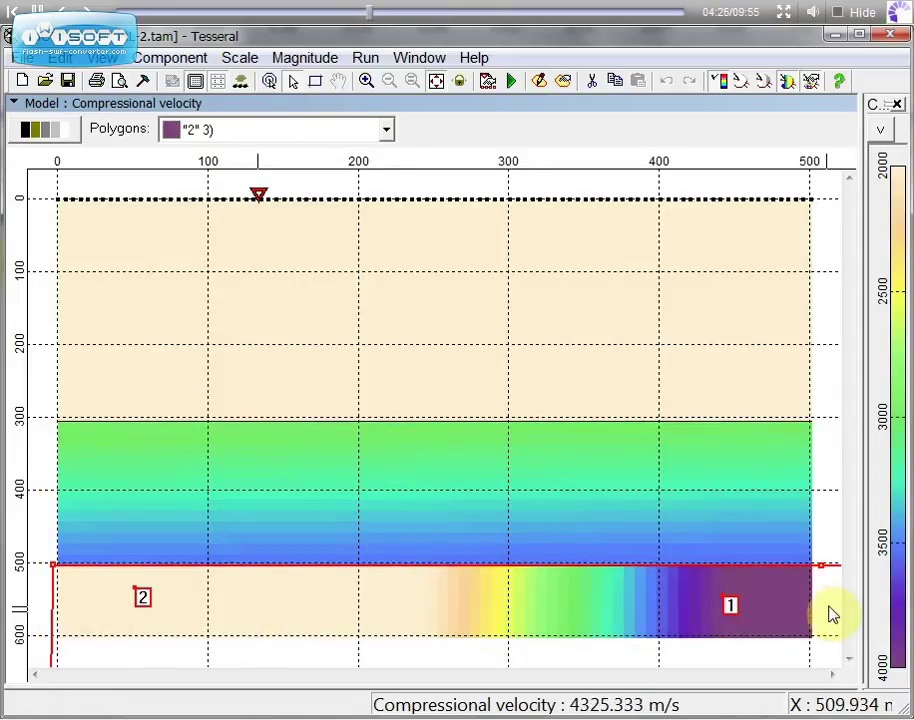
pyautogui.click(14, 106)
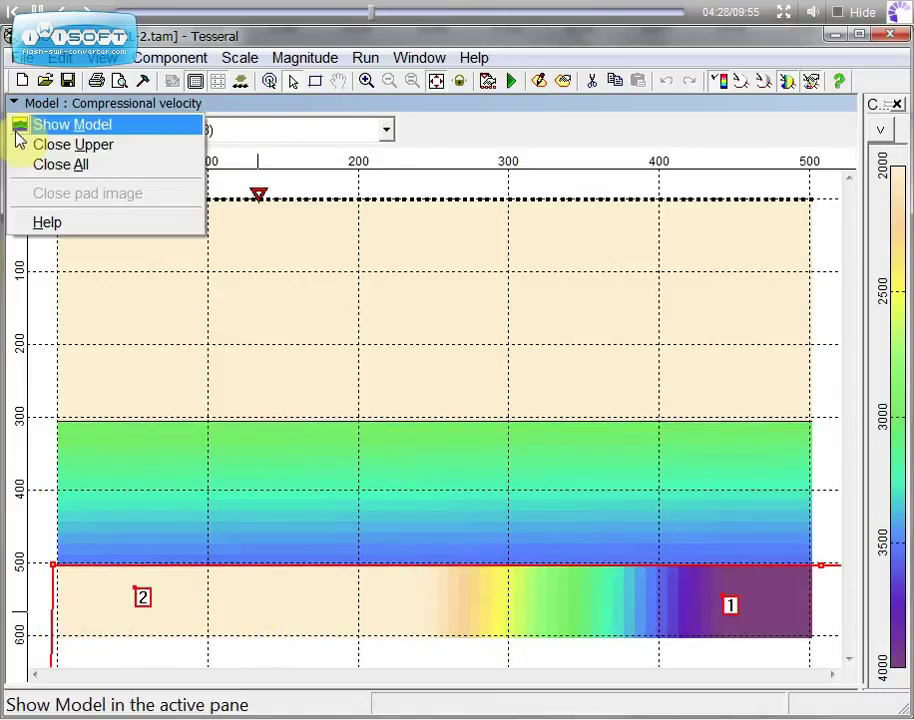
# Step: Close 3HORL-2.tam, briefly load HOL-1.tam, then open the empty LRAZ9-5.tam model instead
pyautogui.click(40, 162)
pyautogui.click(45, 86)
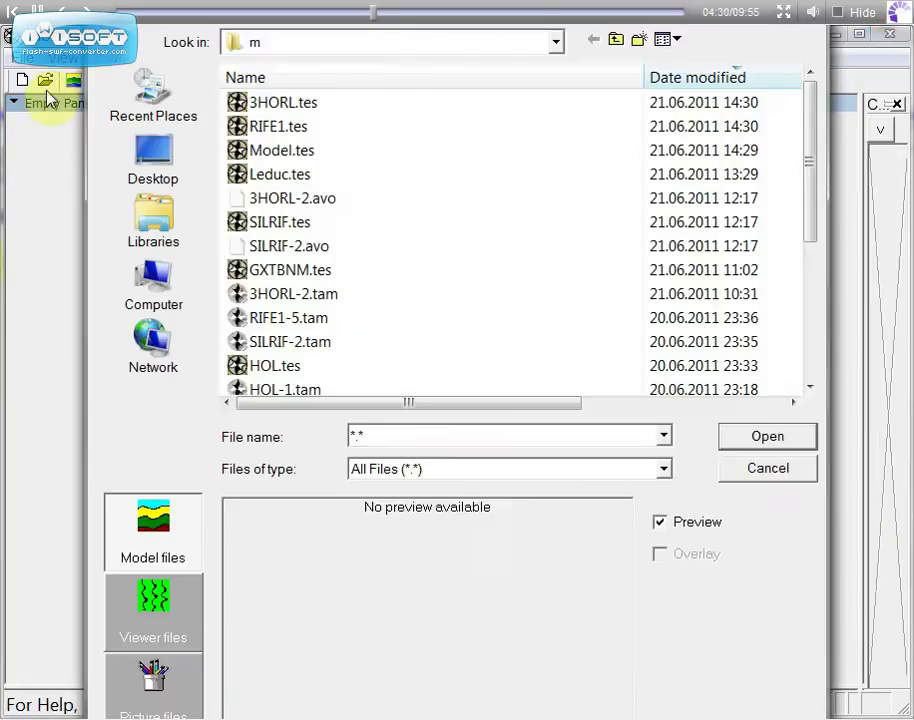
pyautogui.click(270, 390)
pyautogui.click(760, 440)
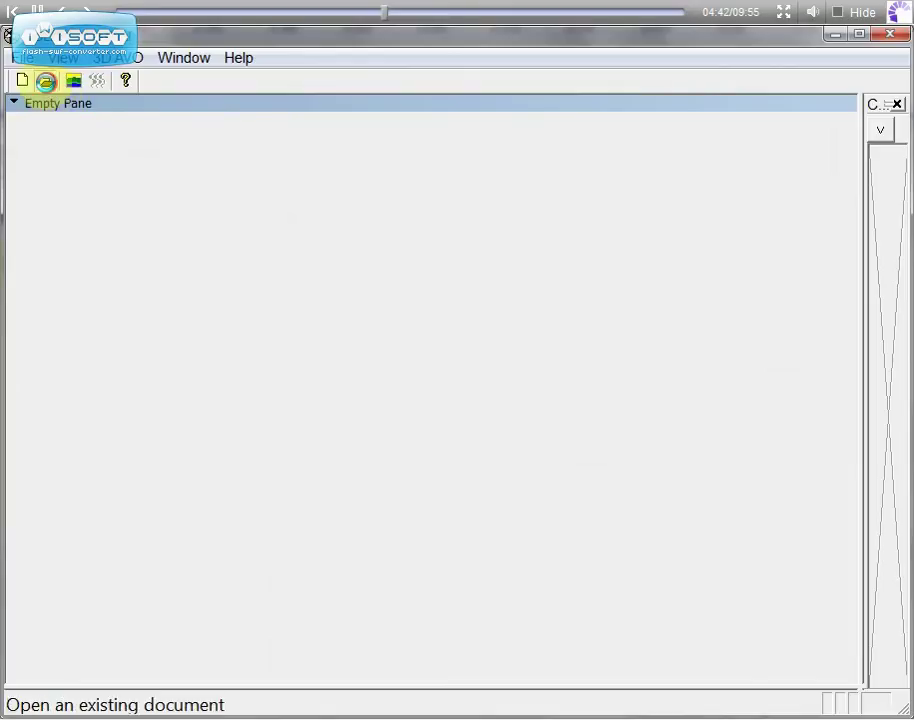
pyautogui.click(45, 81)
pyautogui.click(757, 442)
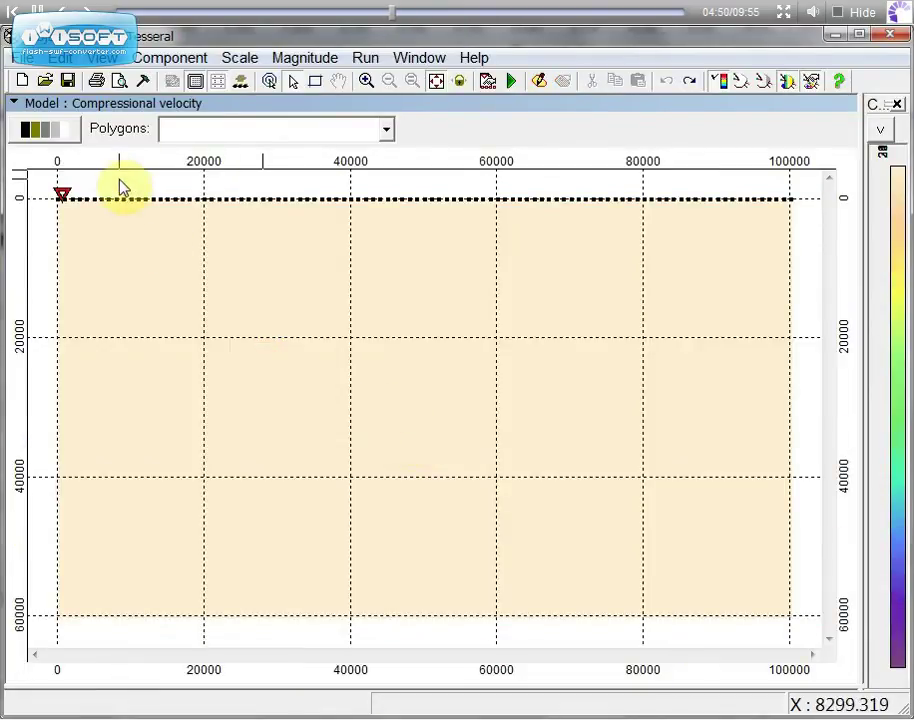
# Step: Import cr_50-105_15.tif as the background picture, mapped Left 0, Right 100000, Top 0, Bottom 60000
pyautogui.click(44, 80)
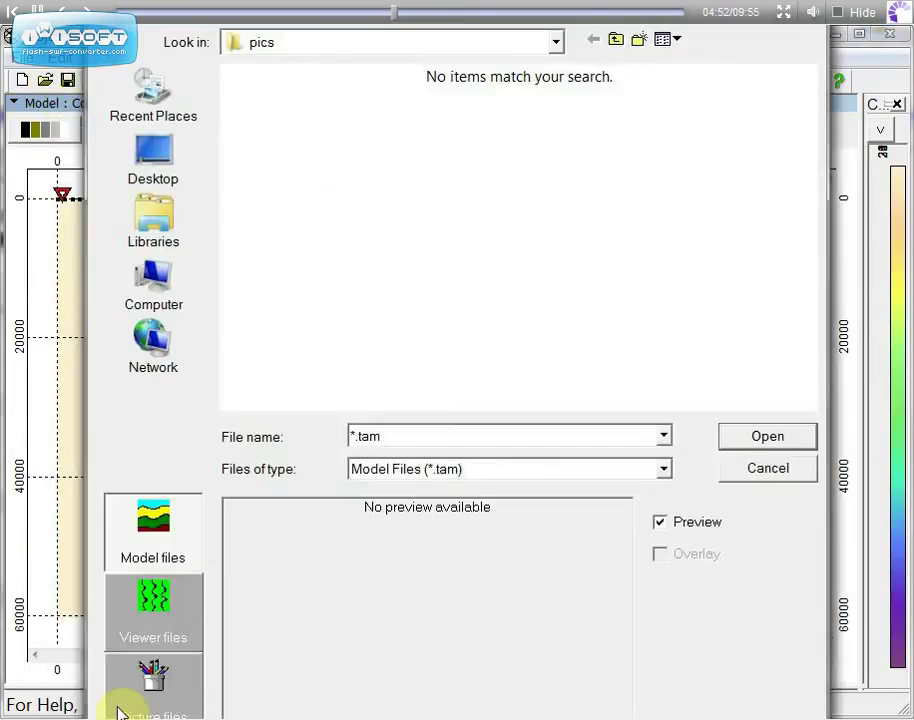
pyautogui.click(155, 706)
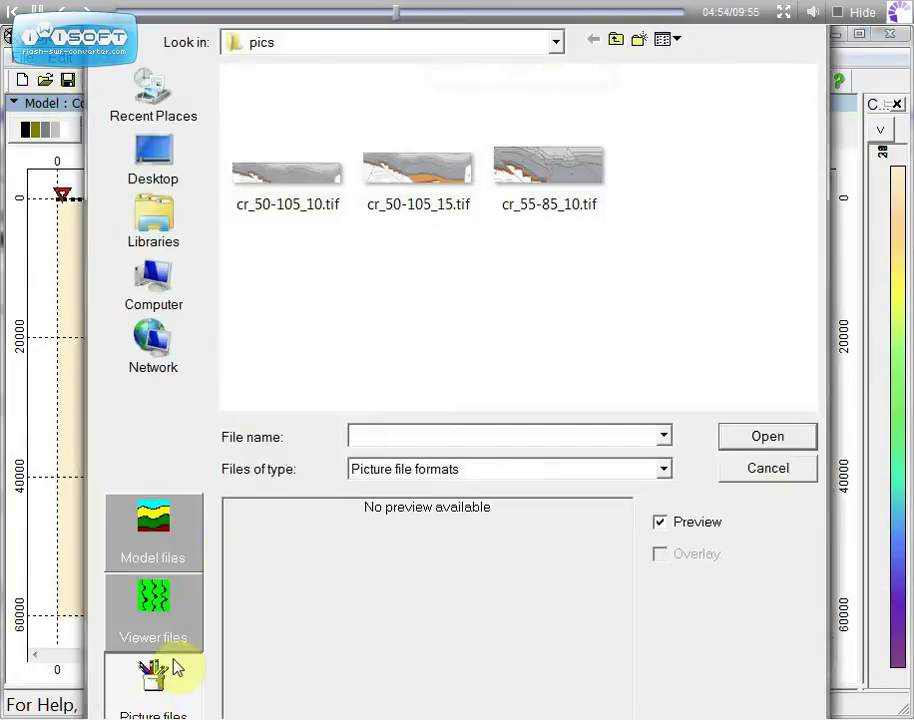
pyautogui.click(455, 195)
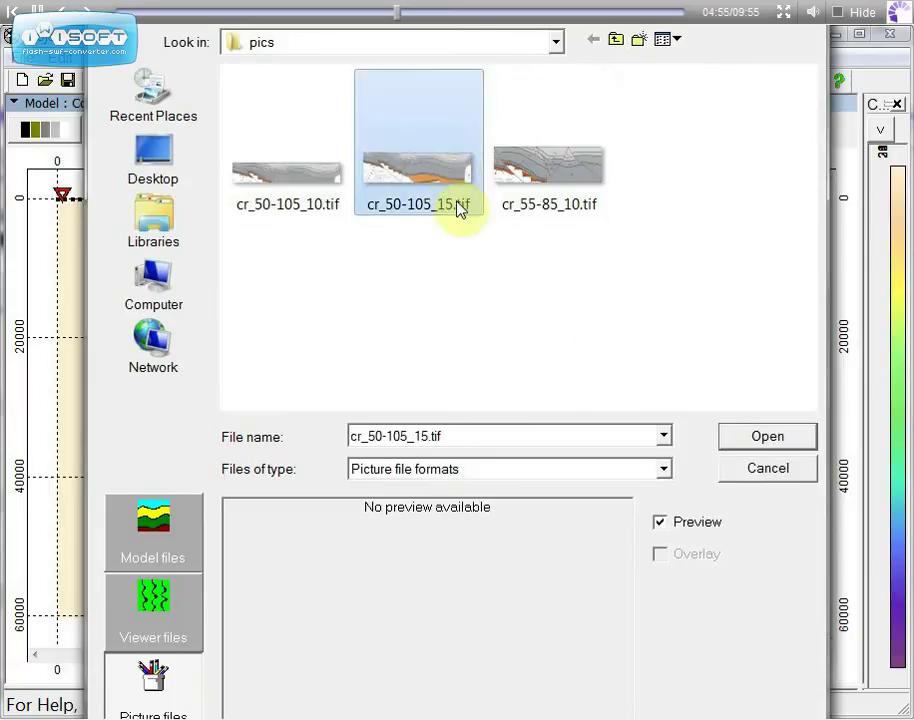
pyautogui.click(778, 438)
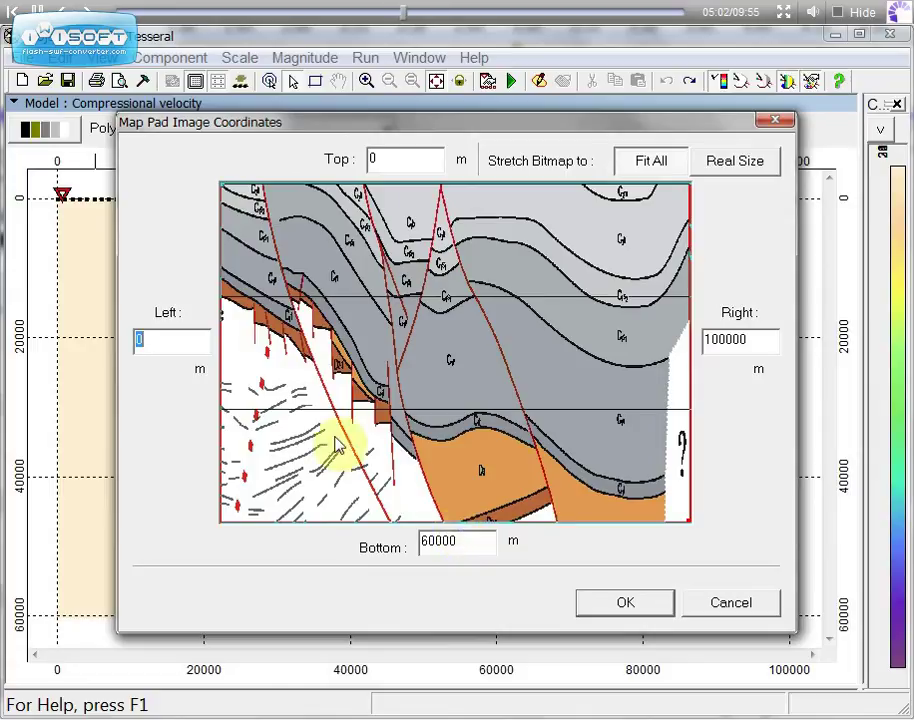
pyautogui.click(640, 605)
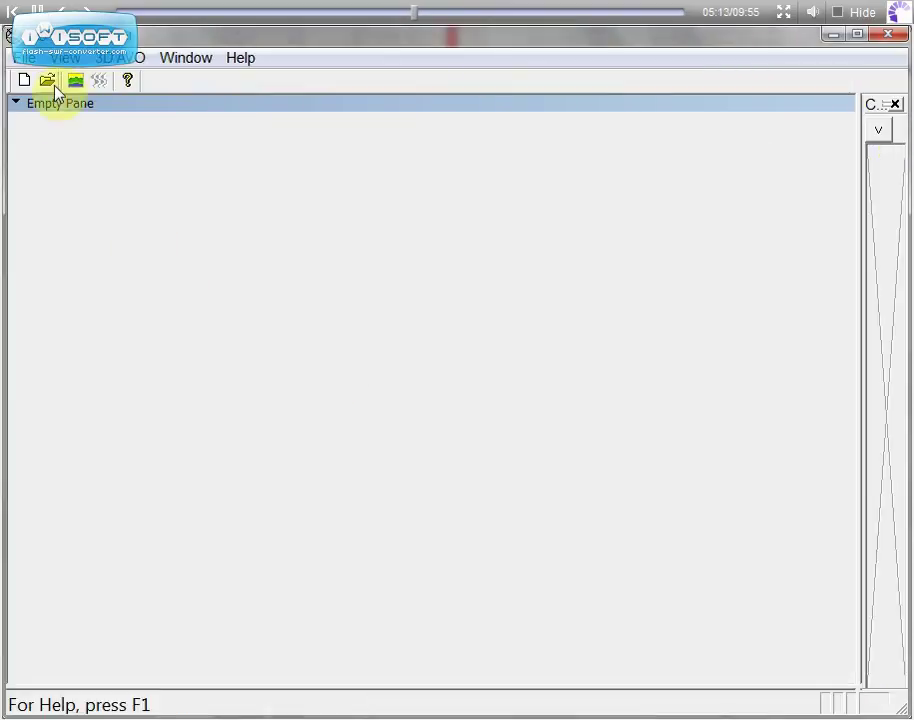
# Step: Open the prof.tam velocity model
pyautogui.click(48, 82)
pyautogui.click(280, 82)
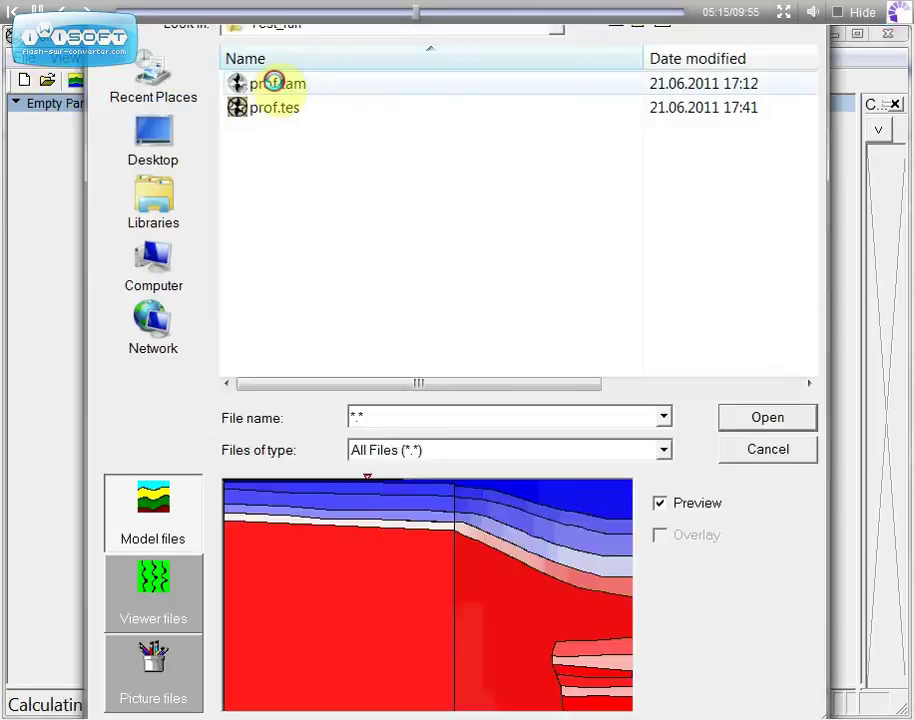
pyautogui.click(752, 414)
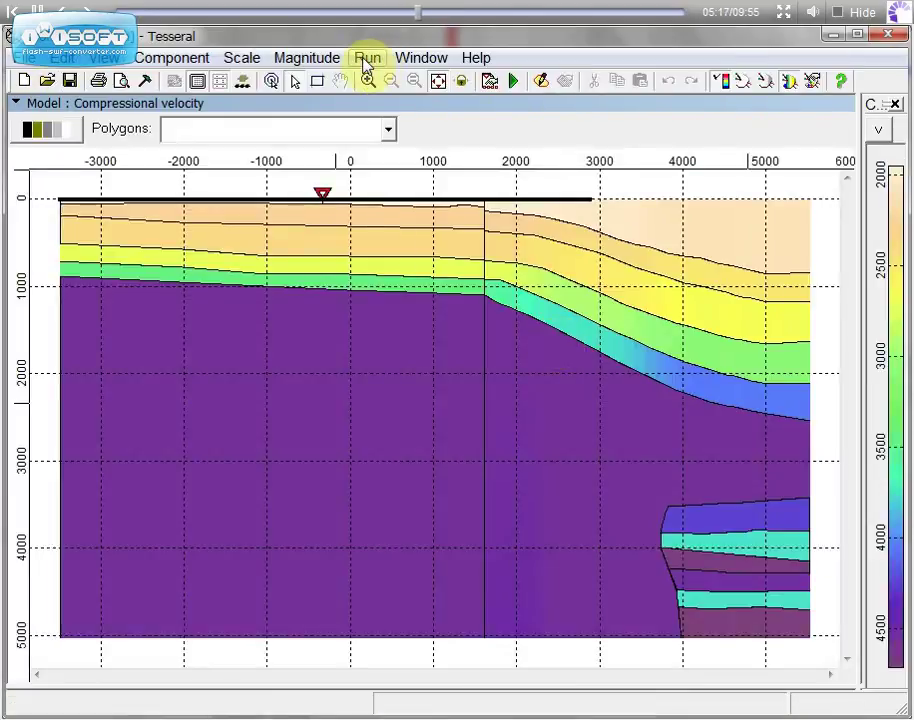
# Step: Set Full-wave Modeling Surface to Invisible, review the reflector group settings, and run the simulation
pyautogui.click(366, 60)
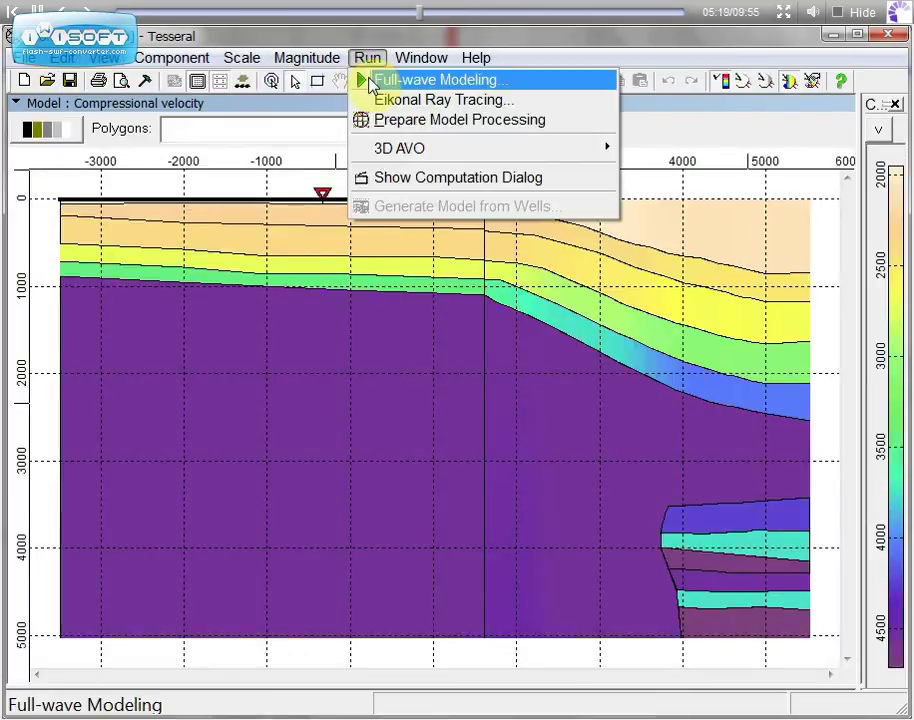
pyautogui.click(371, 80)
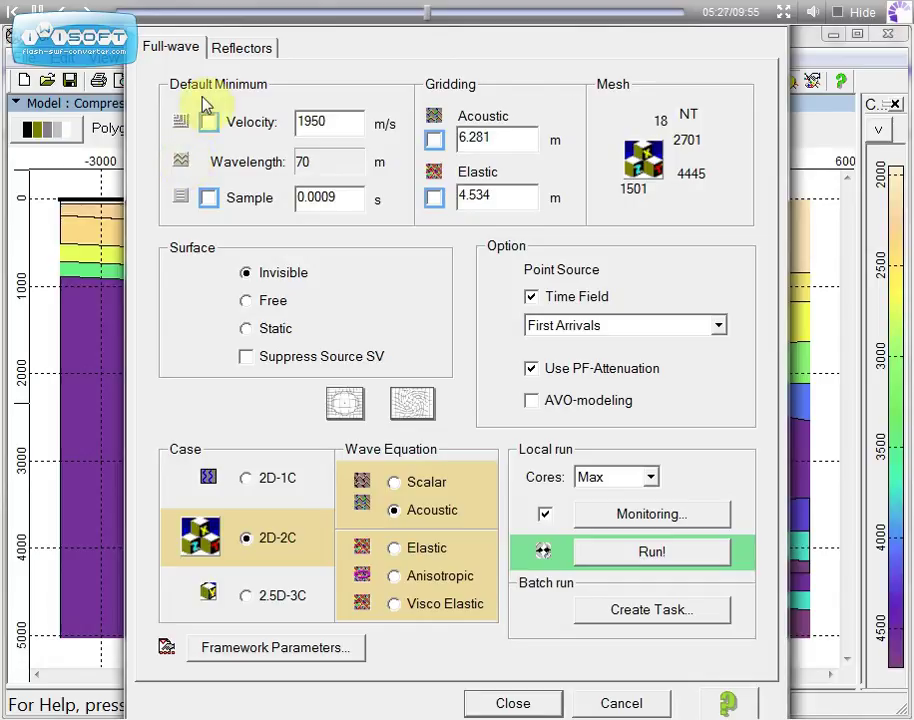
pyautogui.click(245, 273)
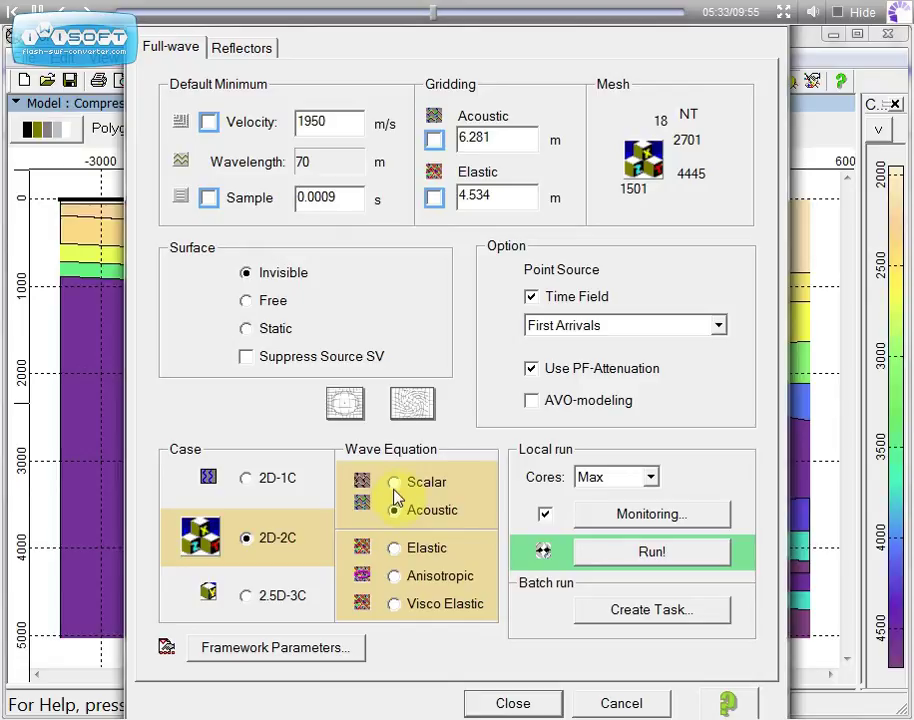
pyautogui.click(237, 52)
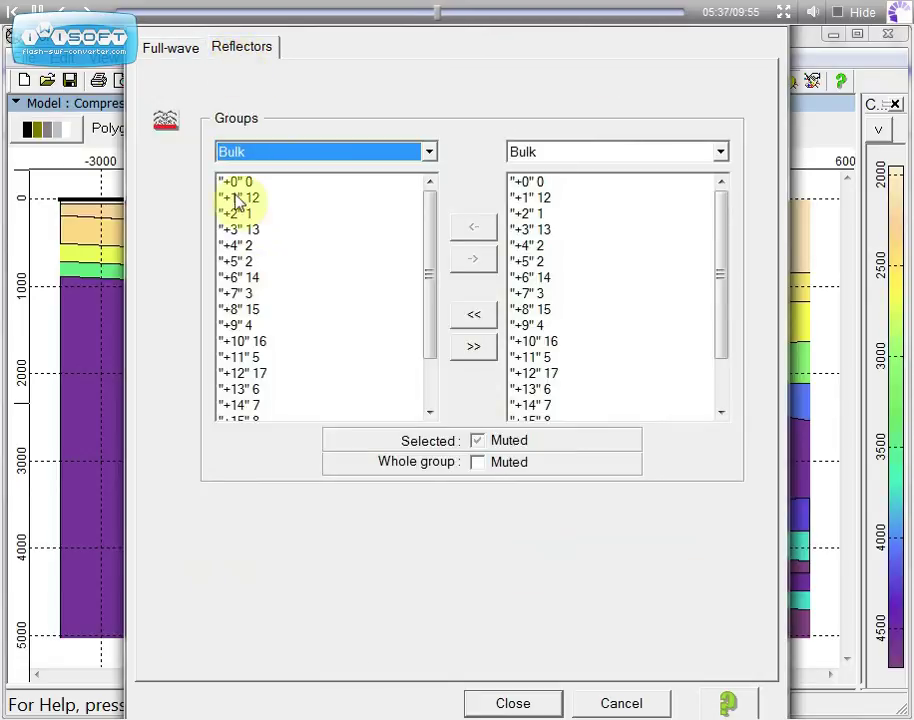
pyautogui.click(230, 340)
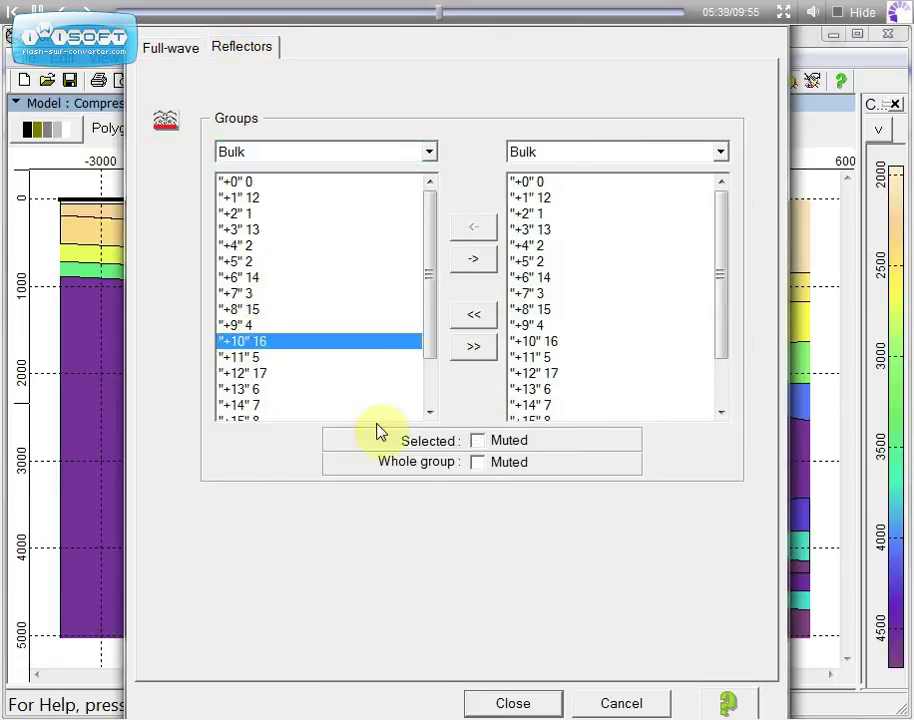
pyautogui.click(478, 463)
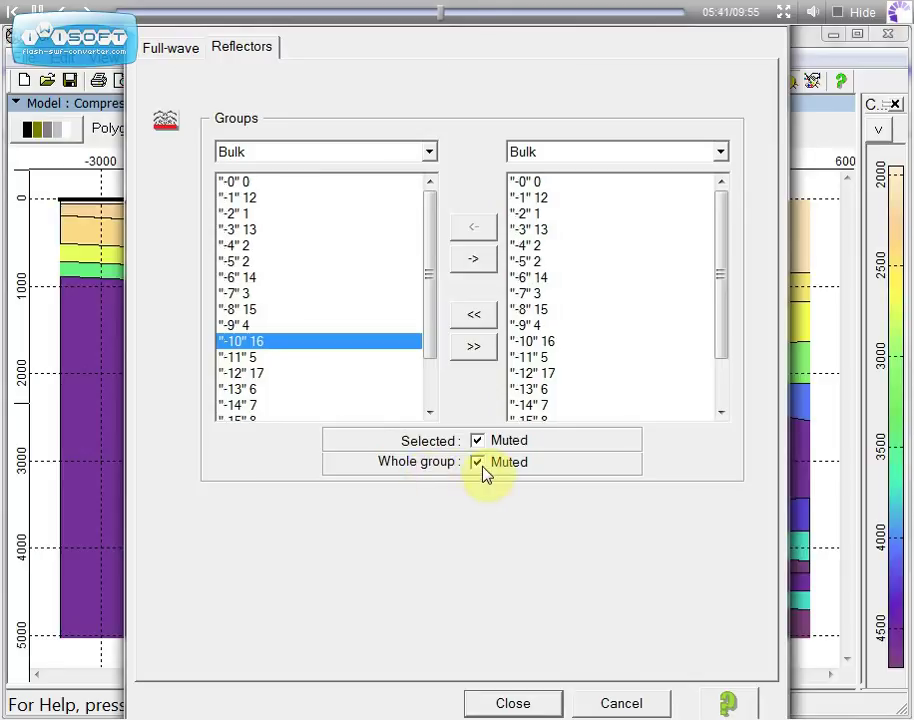
pyautogui.click(478, 462)
pyautogui.click(180, 49)
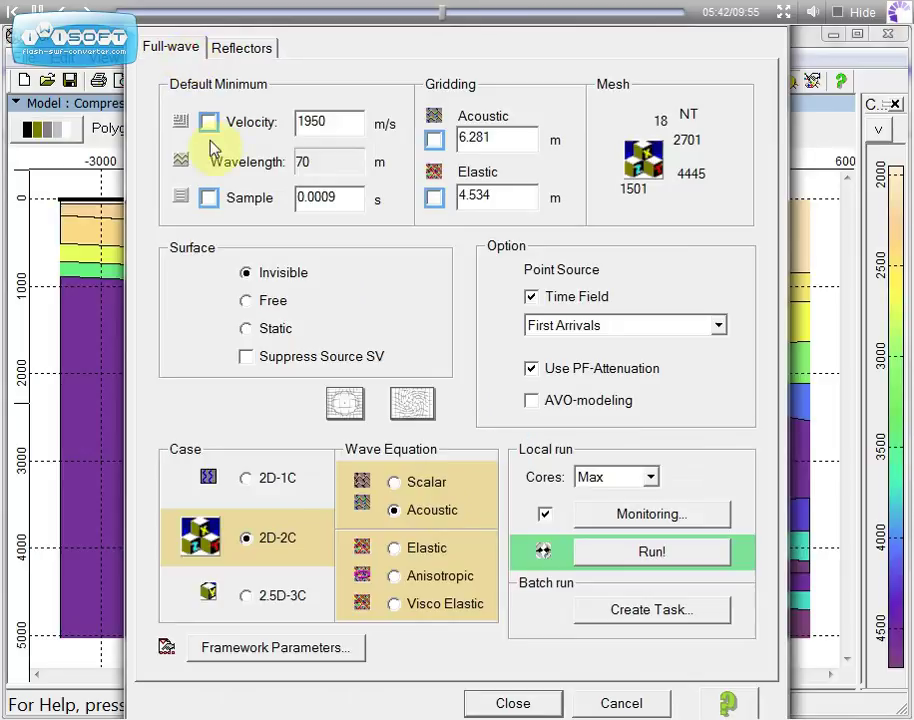
pyautogui.click(642, 556)
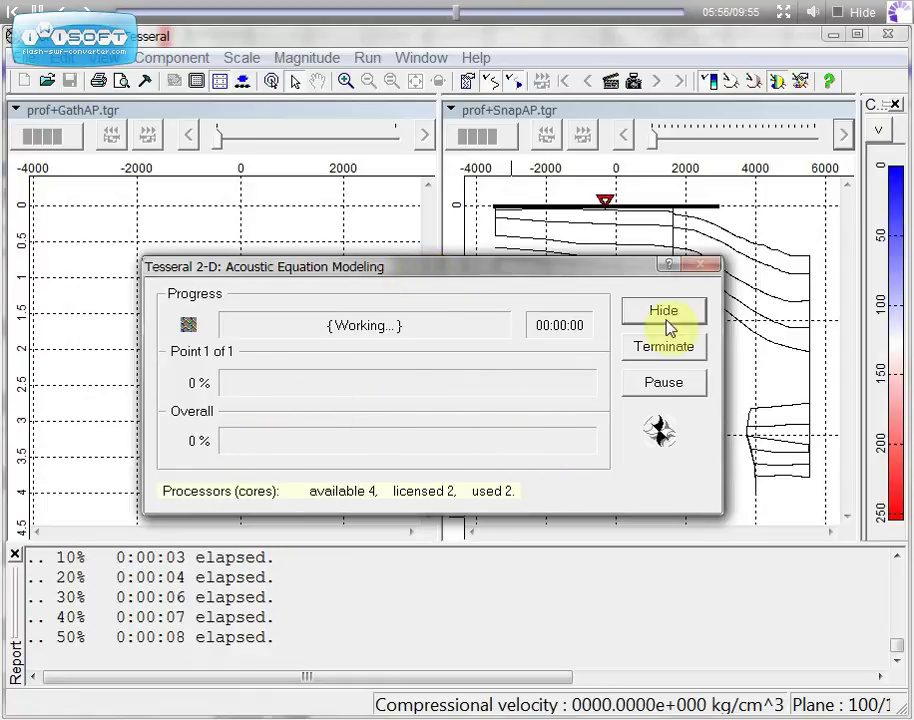
# Step: Hide the Acoustic Equation Modeling progress window
pyautogui.click(667, 318)
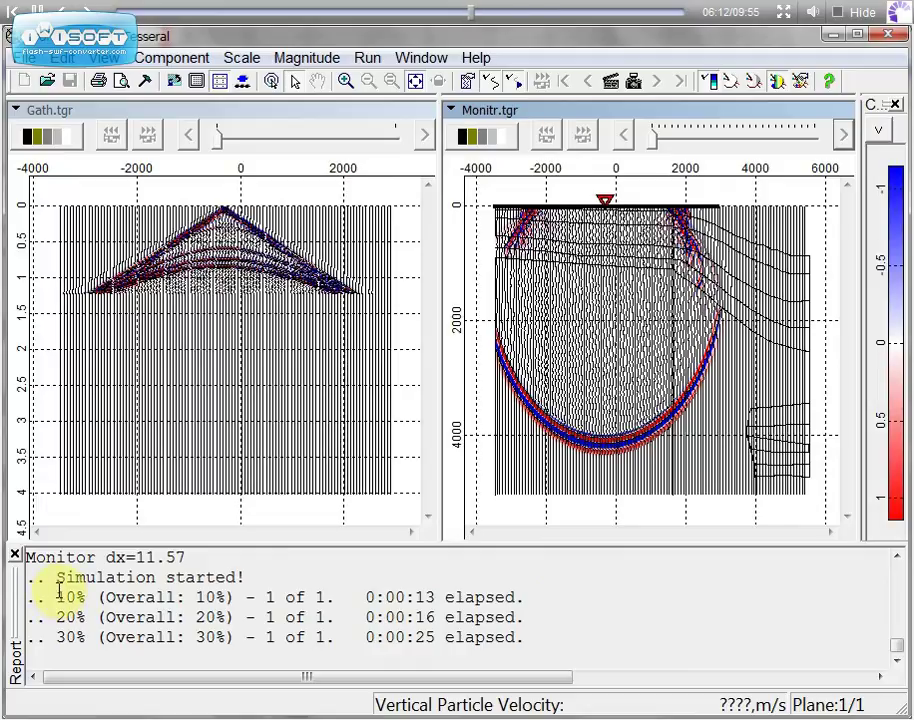
# Step: Set trace spacing to By scale (4) and apply it to all result panes
pyautogui.click(466, 83)
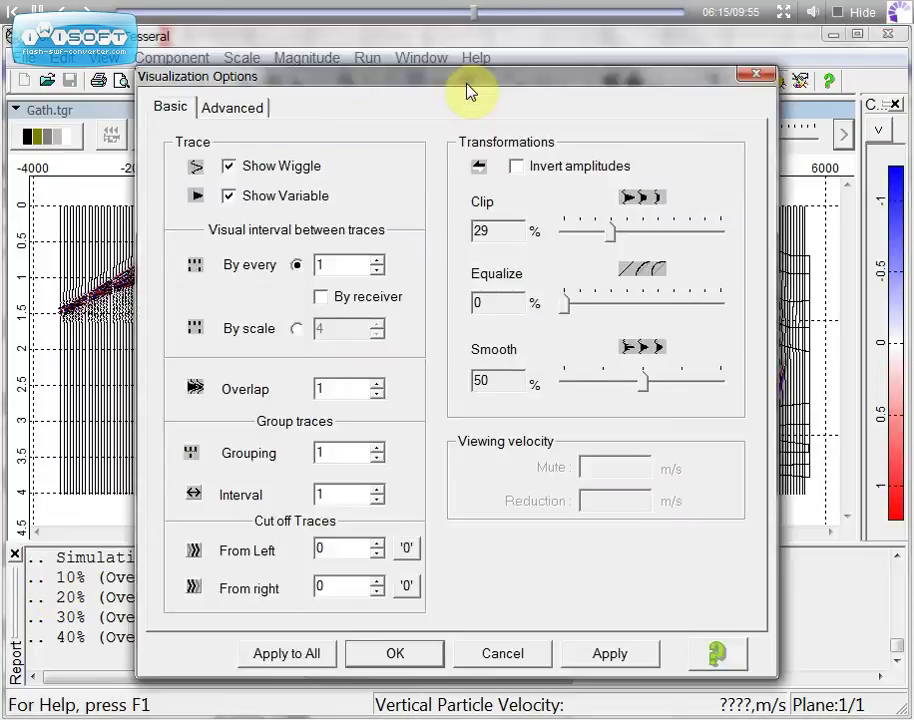
pyautogui.click(296, 329)
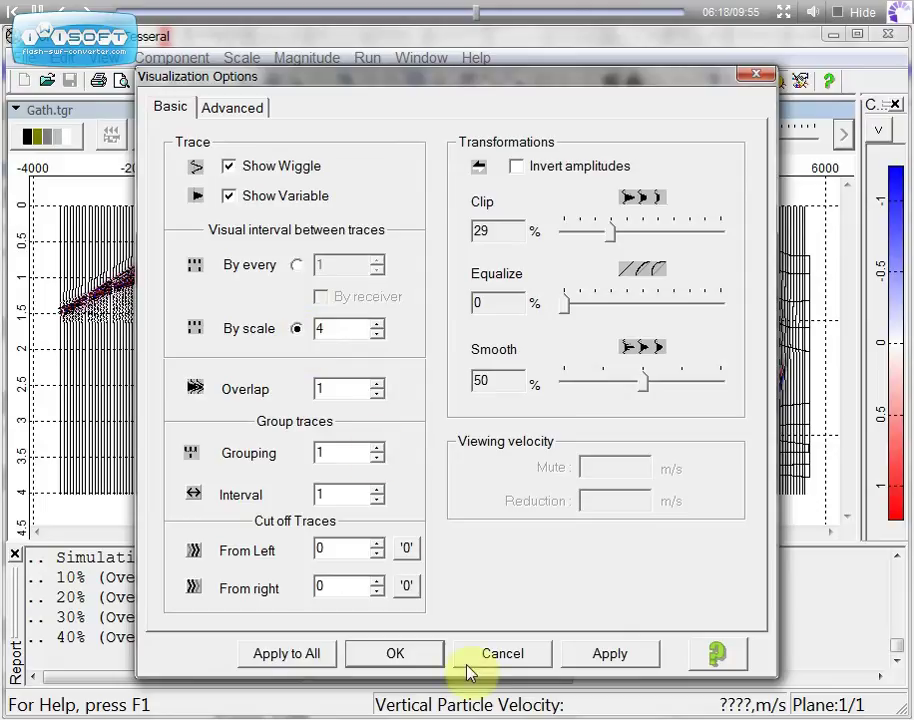
pyautogui.click(284, 655)
pyautogui.click(399, 660)
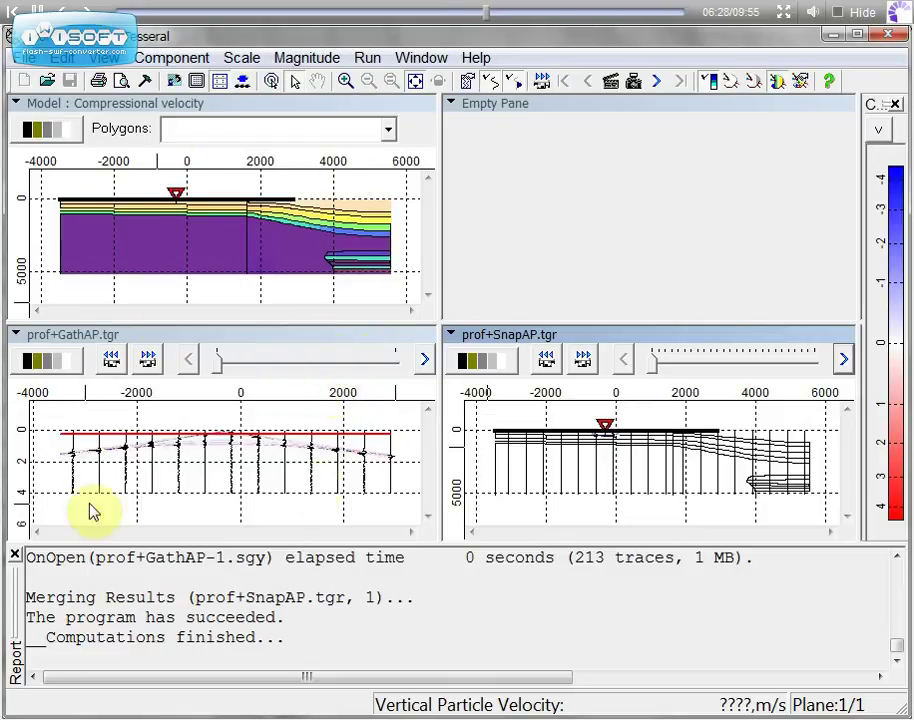
# Step: Close the Report panel and drag the pane junction to make top panes taller, left narrower
pyautogui.click(15, 553)
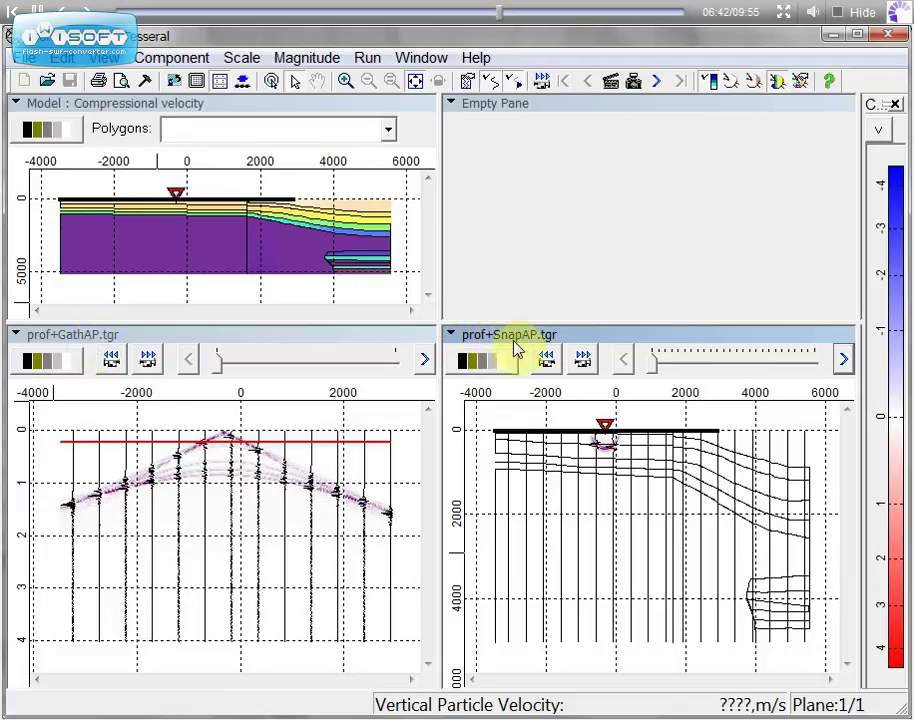
pyautogui.moveTo(440, 326); pyautogui.dragTo(419, 398)
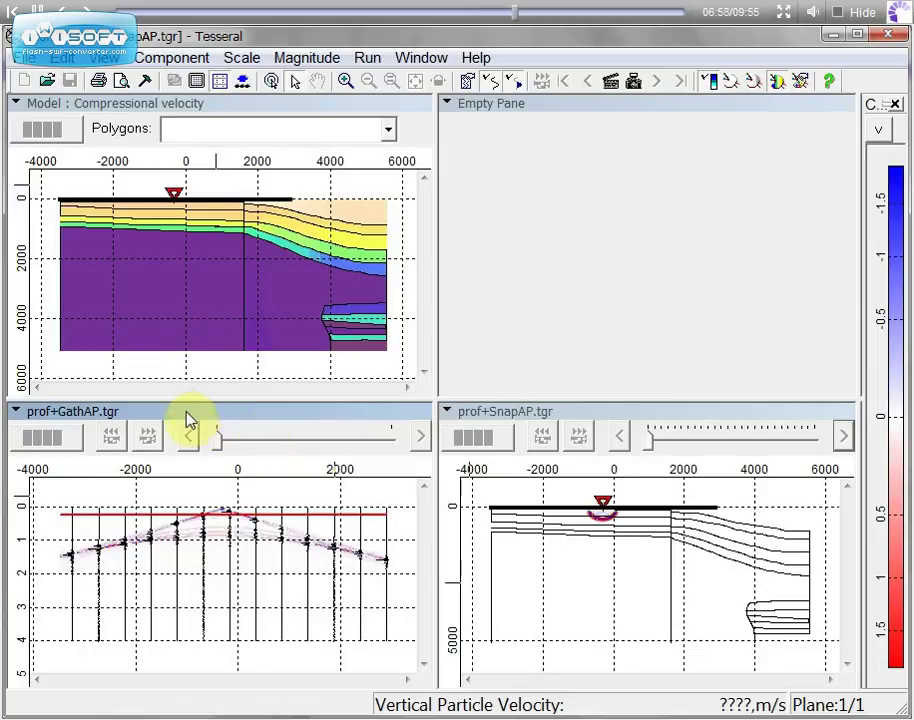
# Step: Maximize the prof+GathAP.tgr gather, switch trace display to By every, and restore four panes
pyautogui.doubleClick(187, 413)
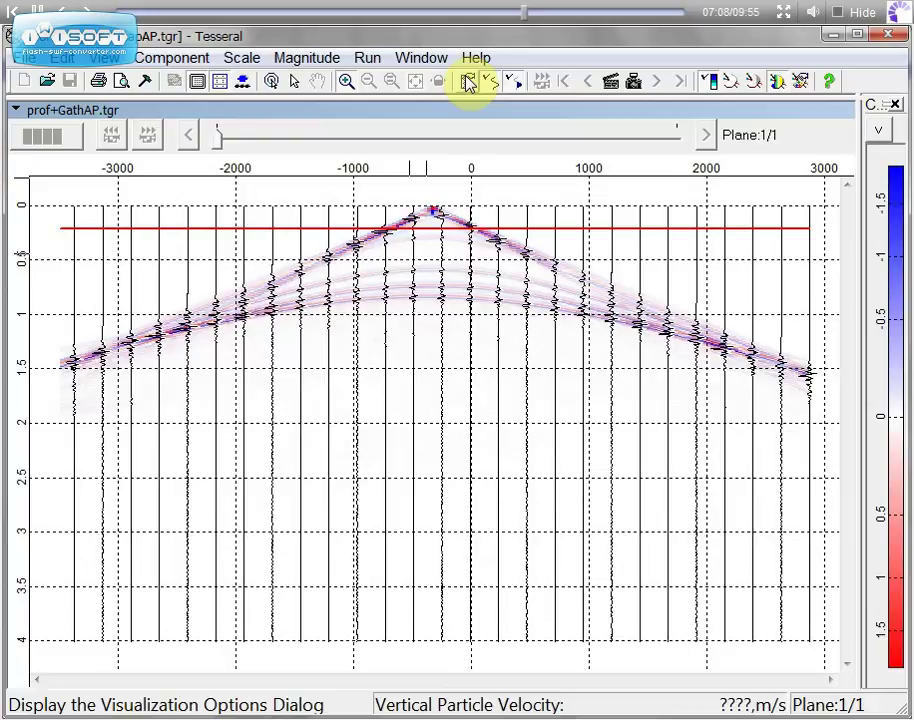
pyautogui.click(104, 60)
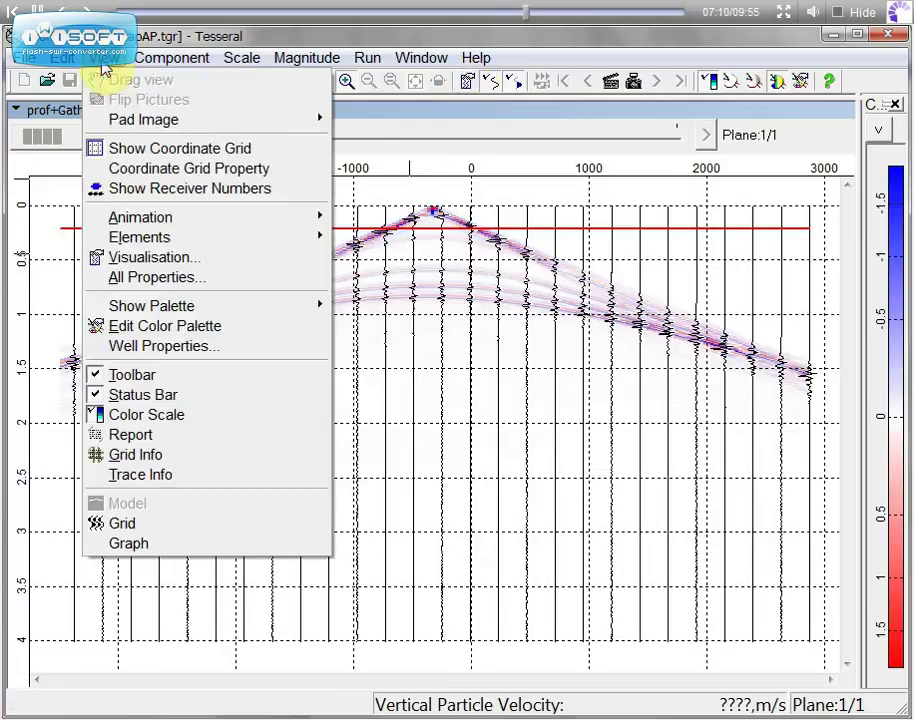
pyautogui.click(98, 256)
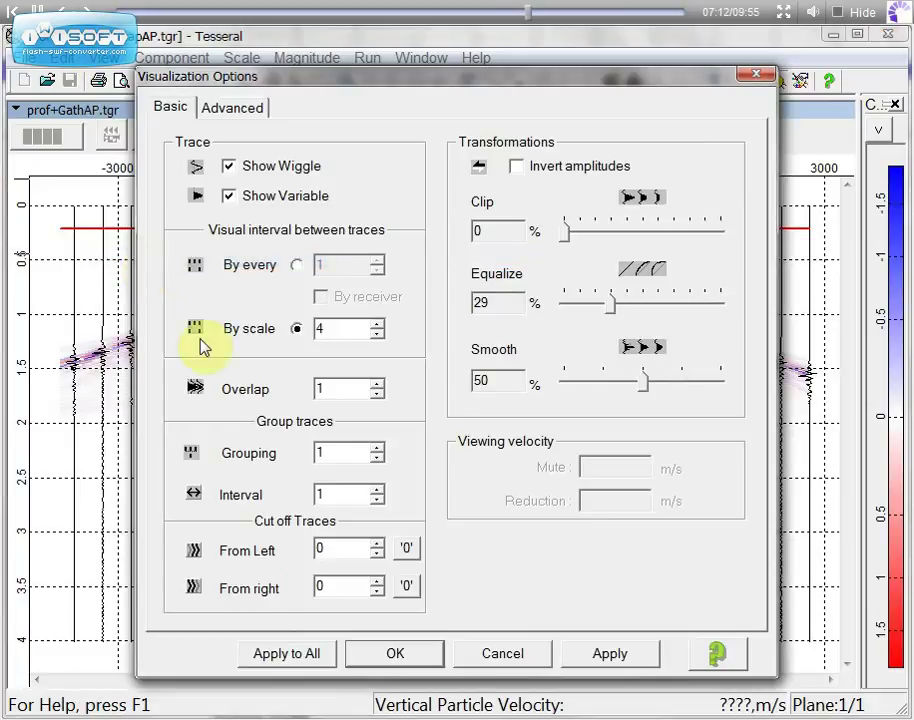
pyautogui.click(297, 338)
pyautogui.click(392, 652)
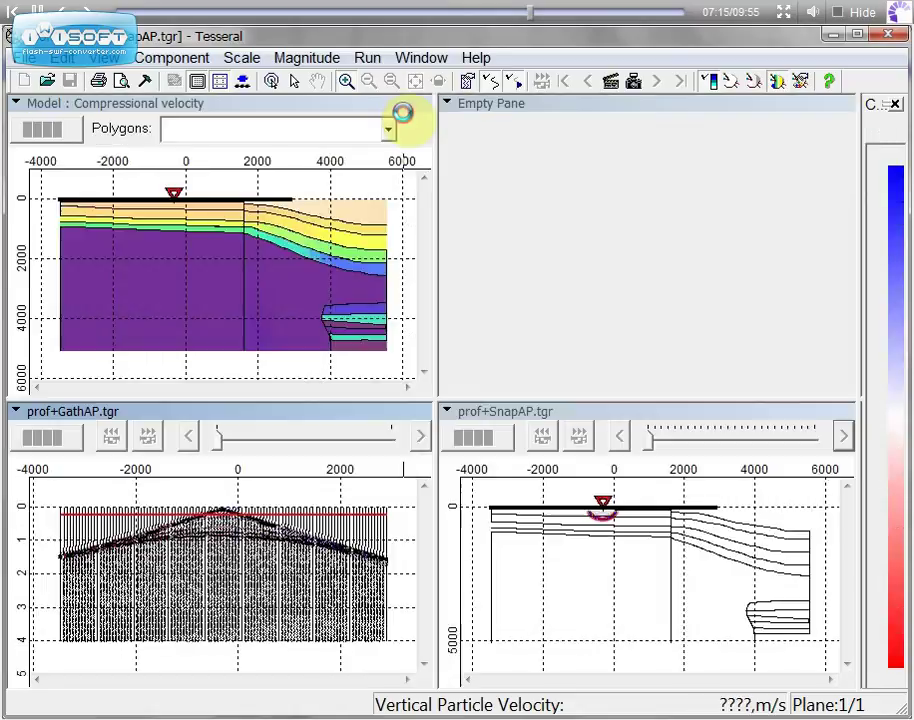
pyautogui.doubleClick(400, 111)
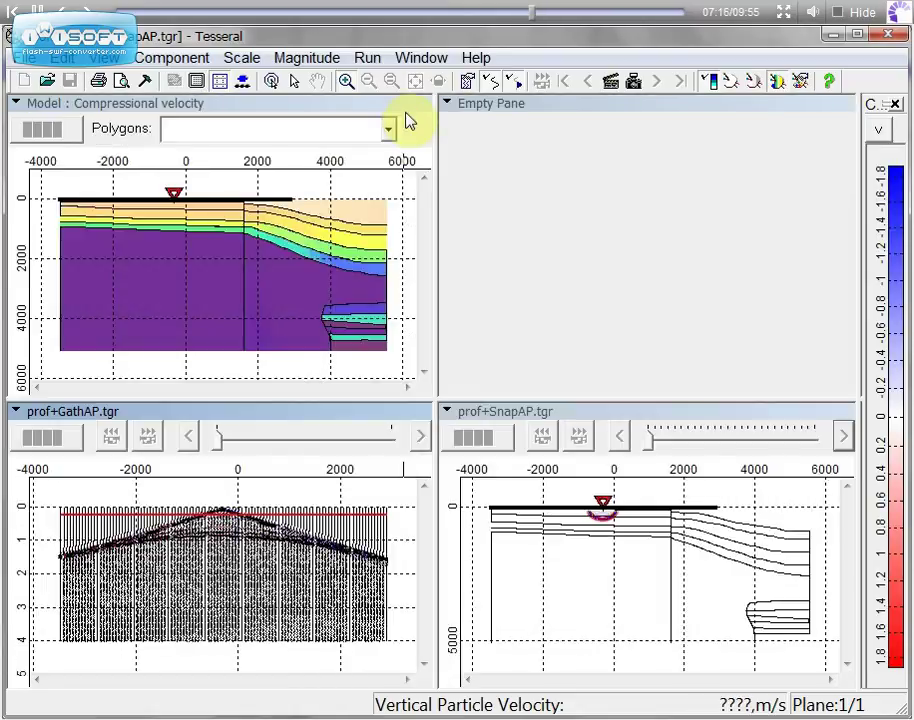
# Step: Maximize the prof+SnapAP snapshots, step forward to plane 7/26, then play the animation
pyautogui.doubleClick(510, 419)
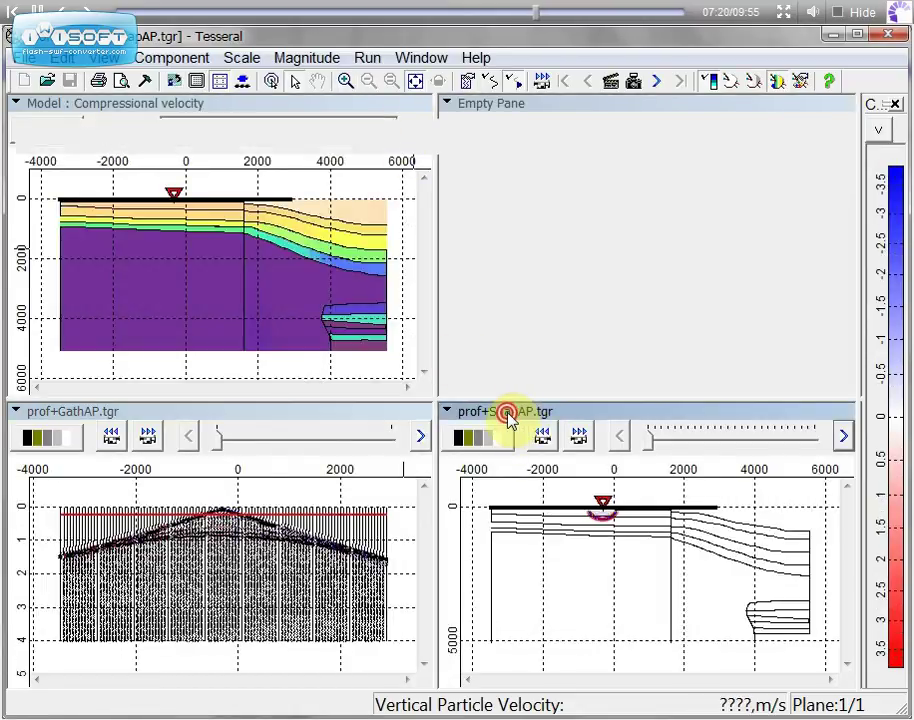
pyautogui.click(713, 136)
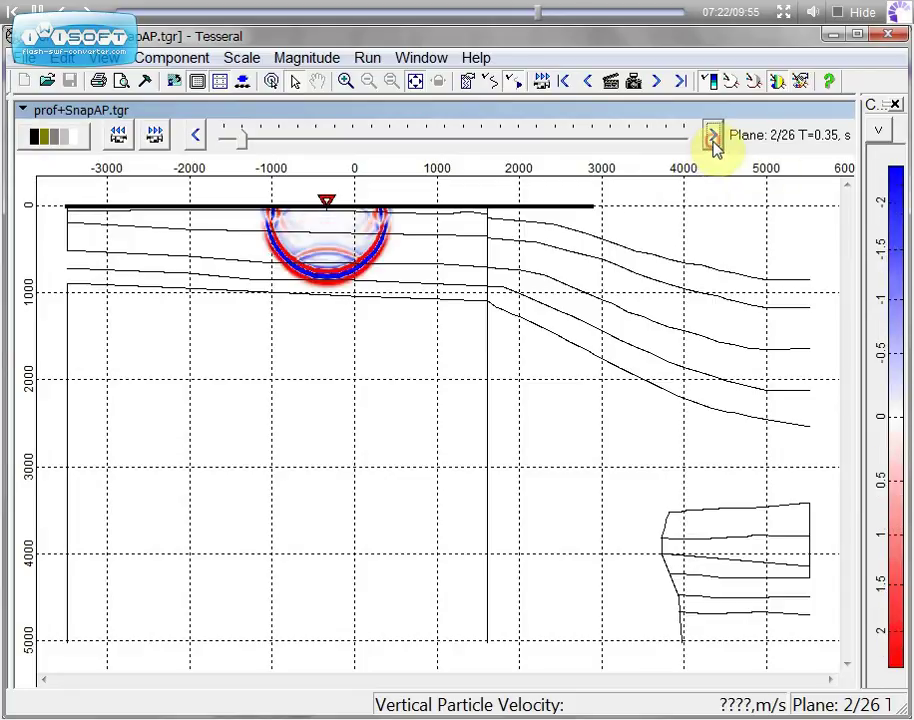
pyautogui.click(713, 137)
pyautogui.click(713, 137)
pyautogui.click(713, 137)
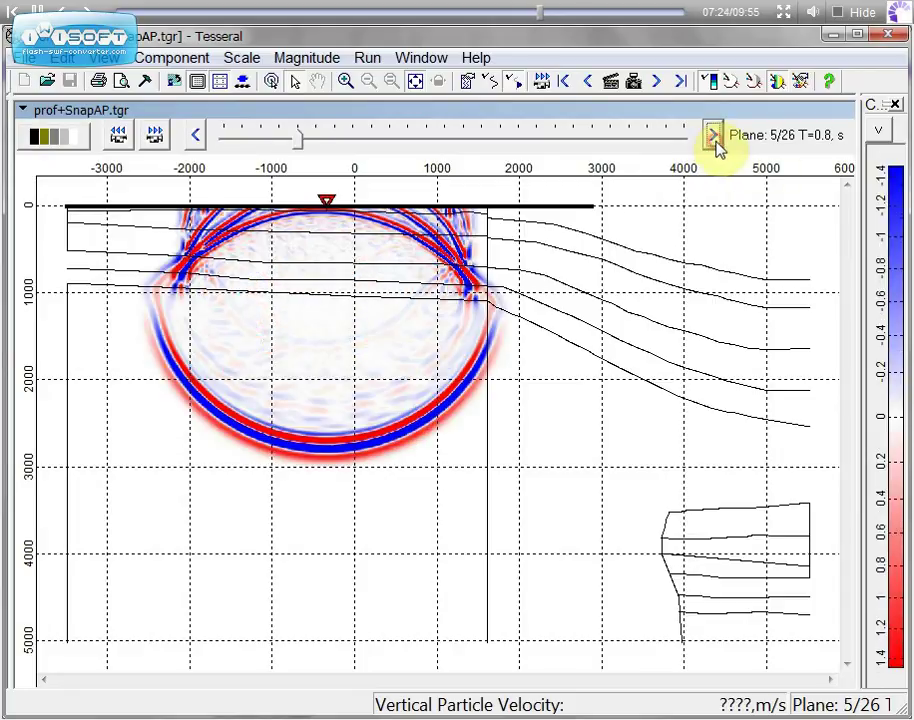
pyautogui.click(713, 137)
pyautogui.click(714, 138)
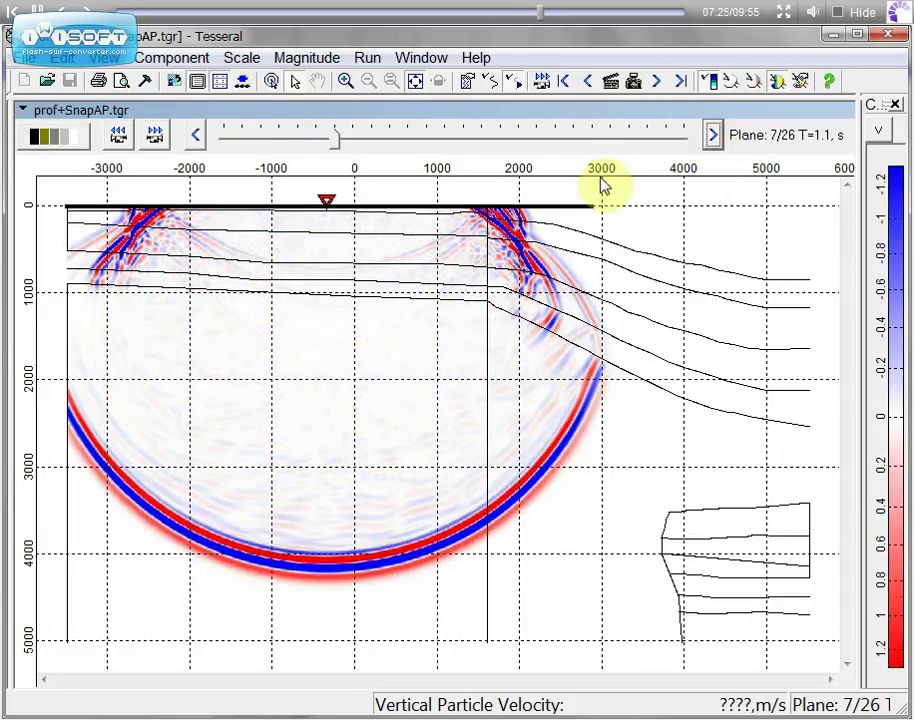
pyautogui.click(155, 143)
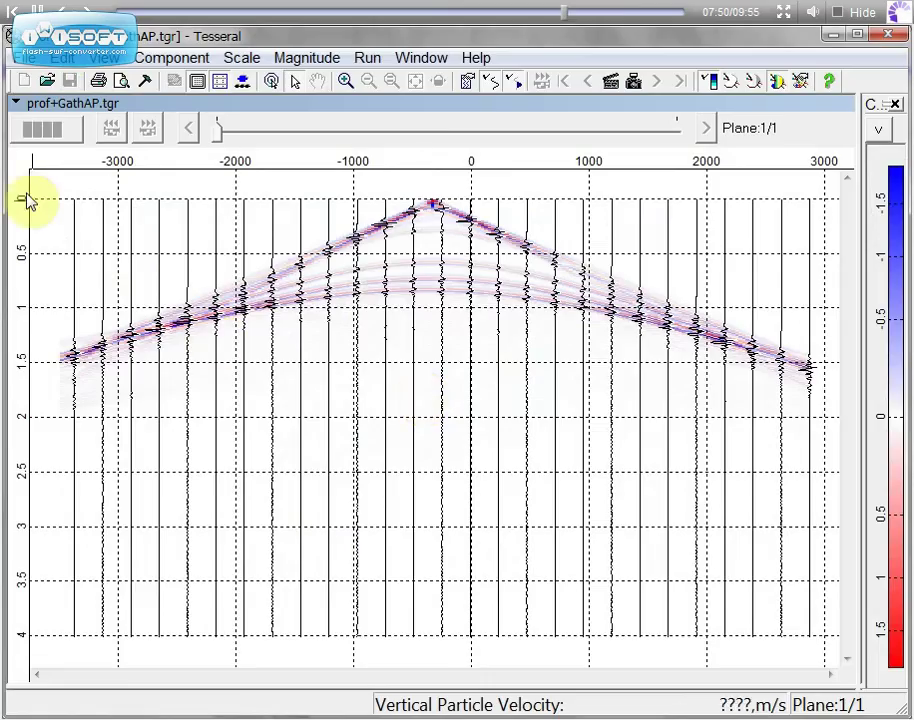
# Step: Open the Model-0+GathEP.tgr shot gather from the File menu
pyautogui.click(22, 57)
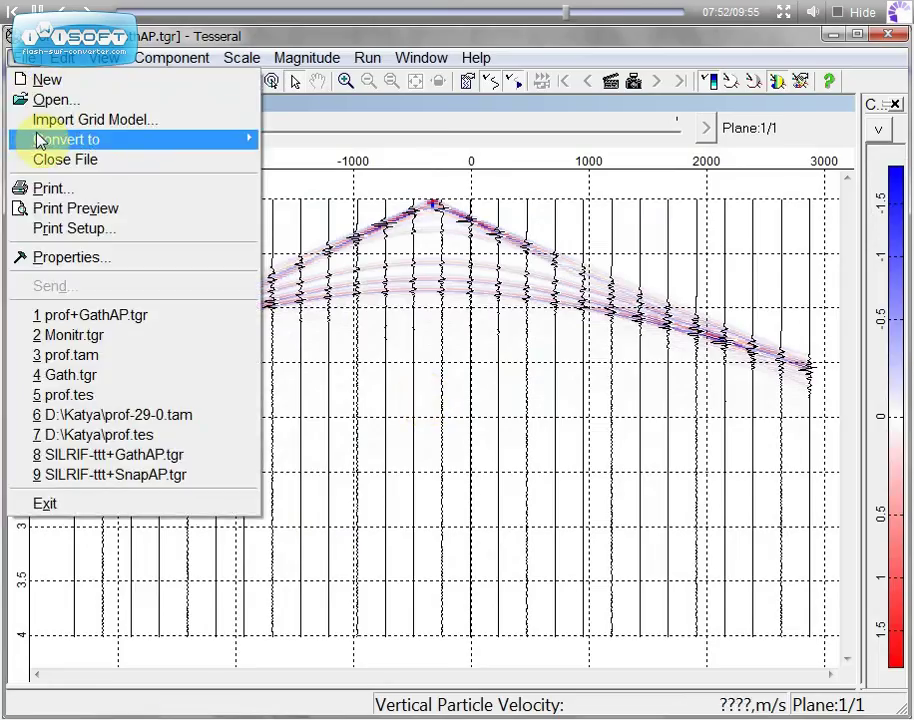
pyautogui.moveTo(40, 140)
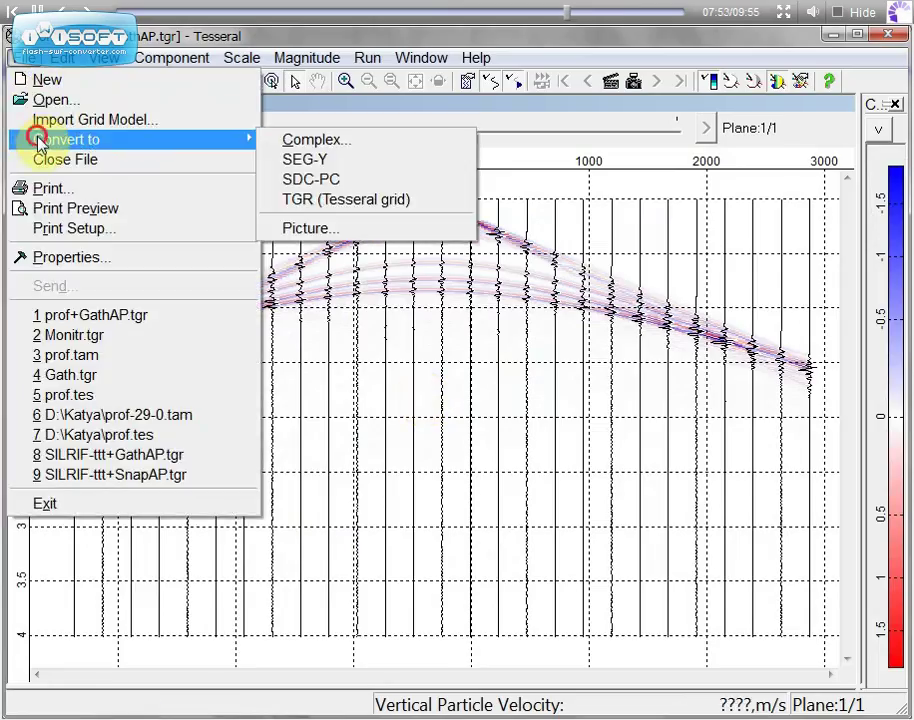
pyautogui.click(371, 189)
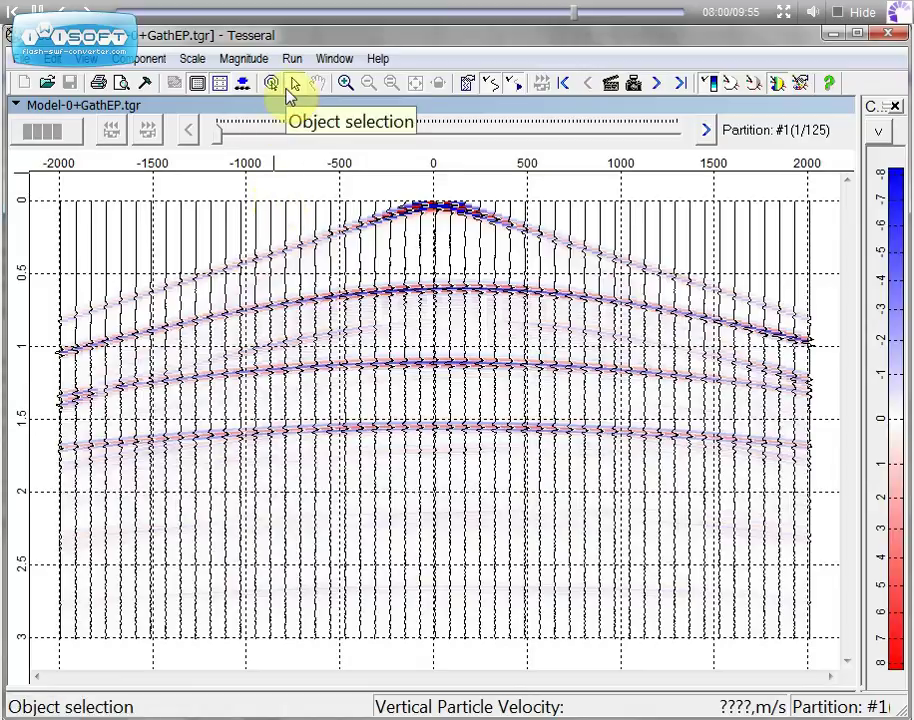
# Step: Switch to the Object selection tool and browse the Edit menu without choosing anything
pyautogui.click(293, 88)
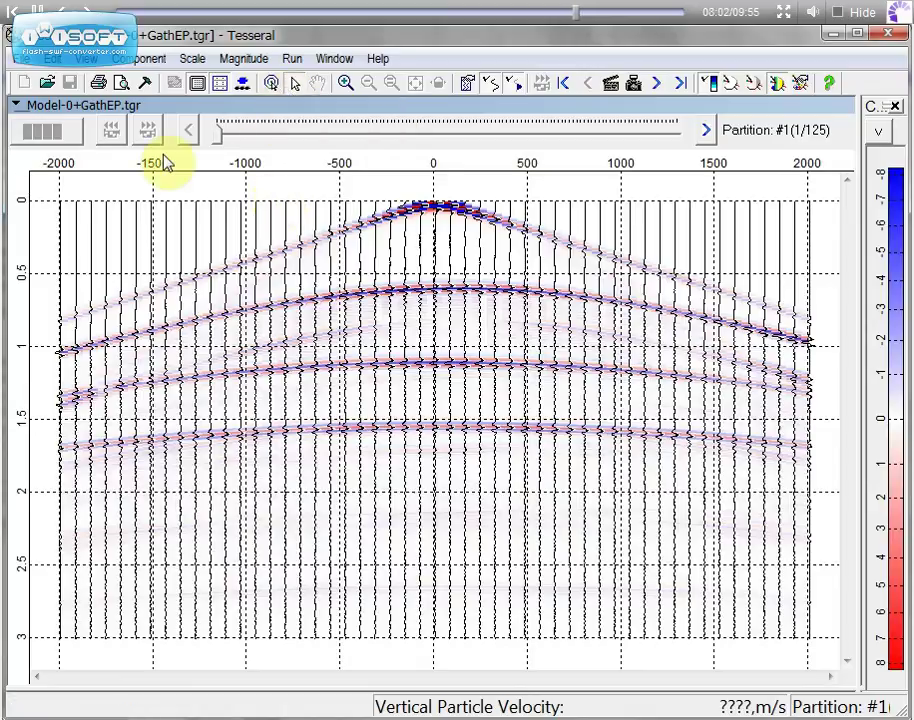
pyautogui.click(51, 58)
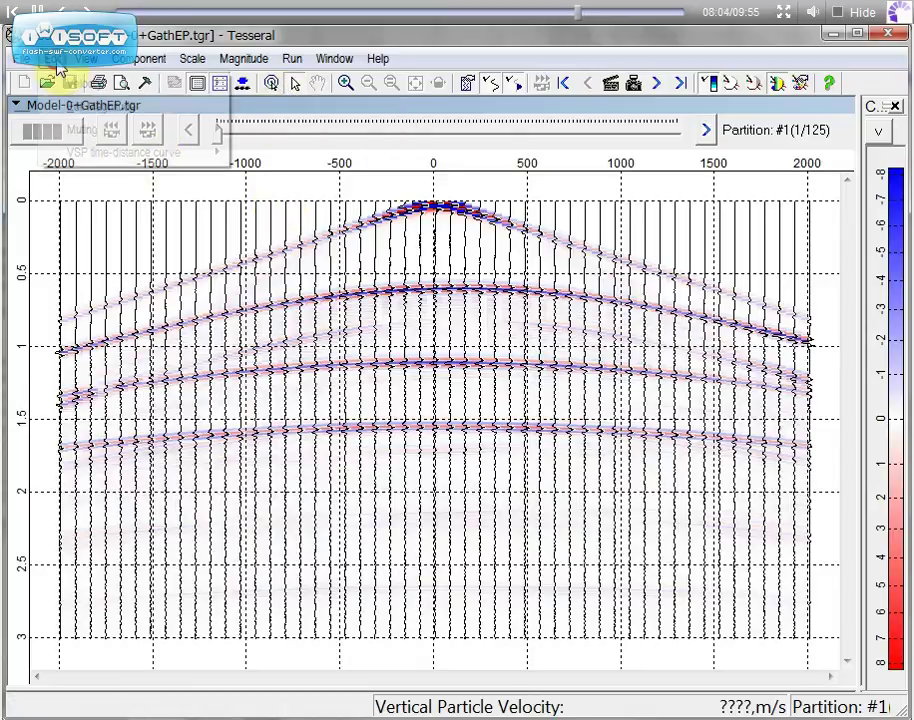
pyautogui.moveTo(62, 85)
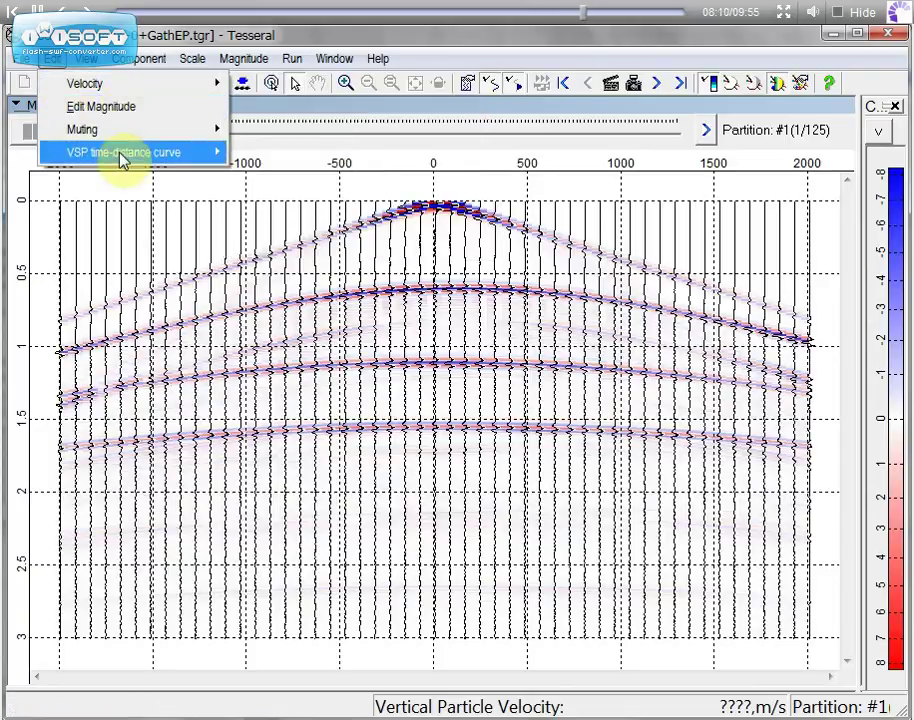
pyautogui.moveTo(120, 152)
pyautogui.click(304, 176)
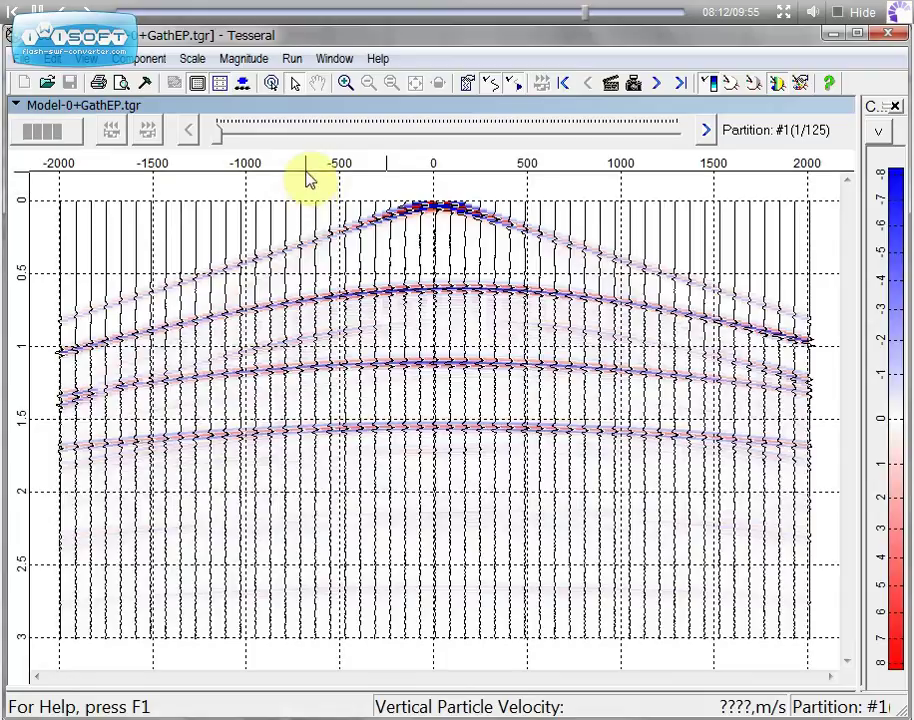
# Step: Browse the Run menu's Pre-processing, Stack, Migration, VSP and Time<->Depth submenus
pyautogui.click(289, 60)
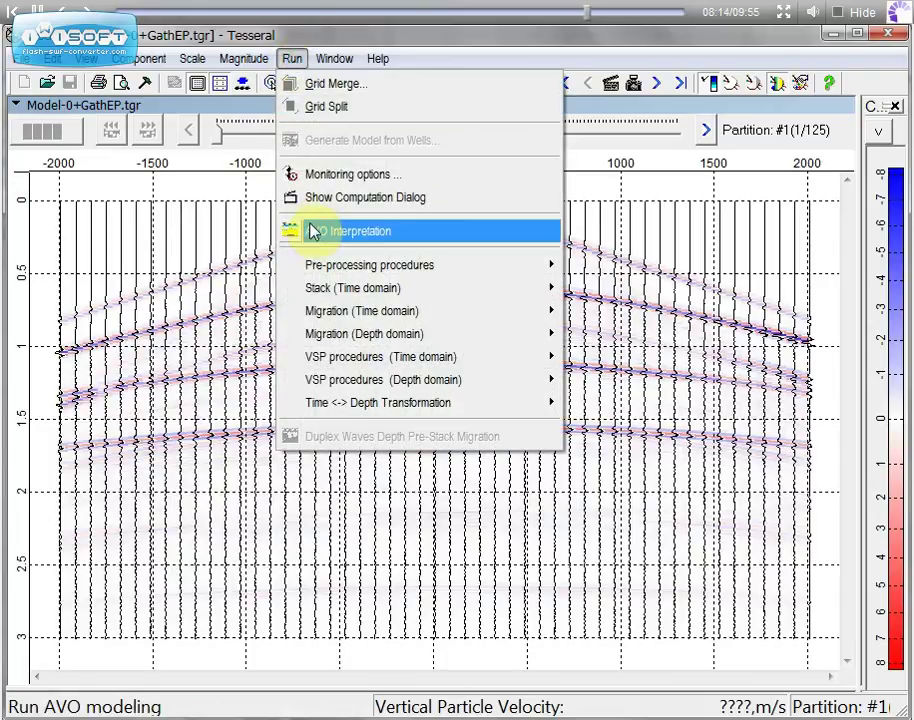
pyautogui.moveTo(435, 273)
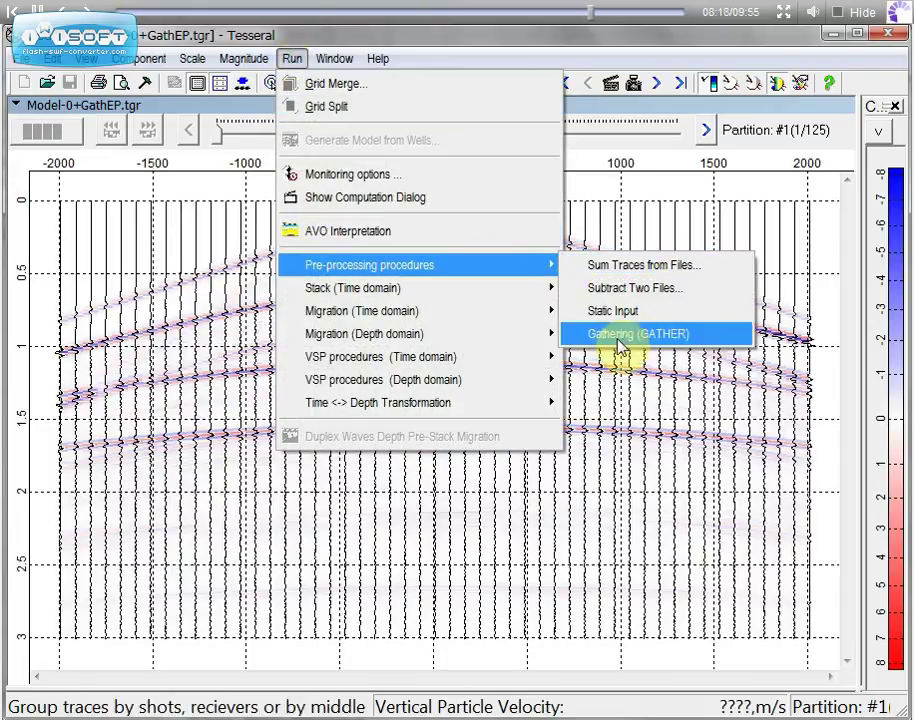
pyautogui.moveTo(405, 297)
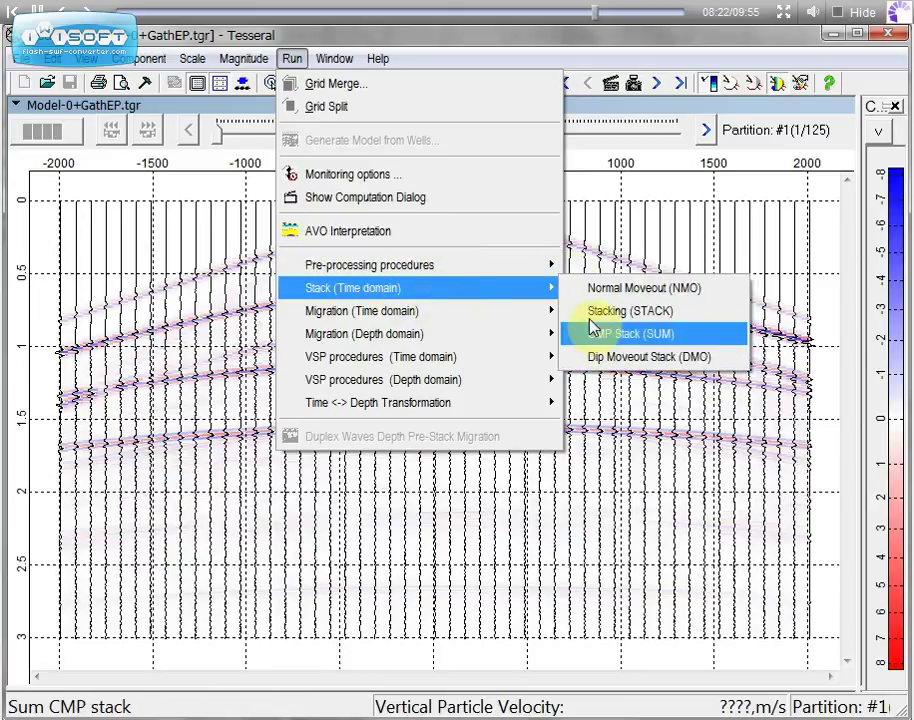
pyautogui.moveTo(483, 318)
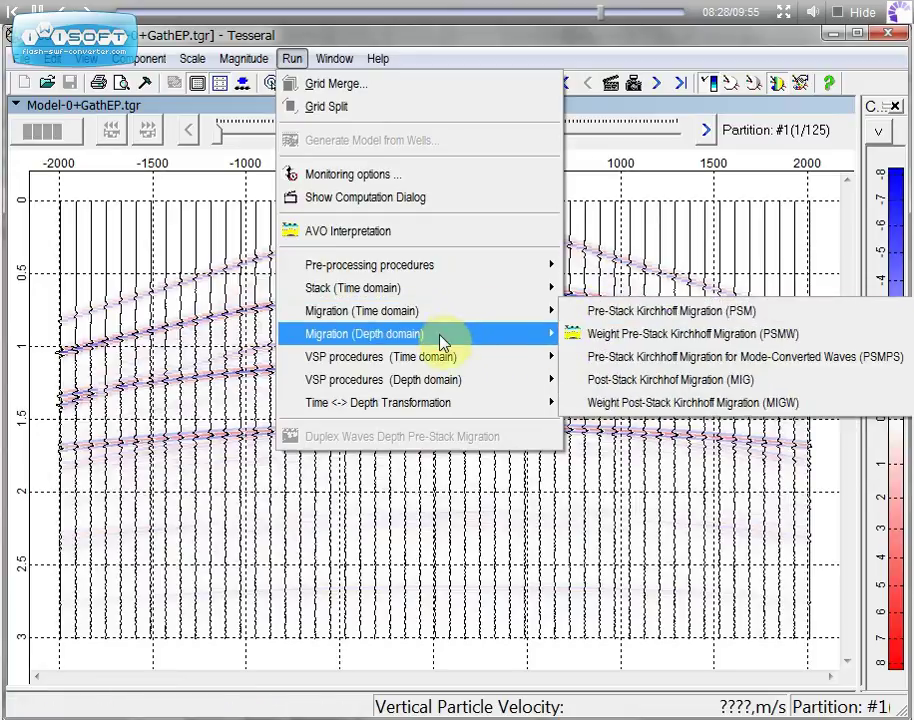
pyautogui.moveTo(441, 340)
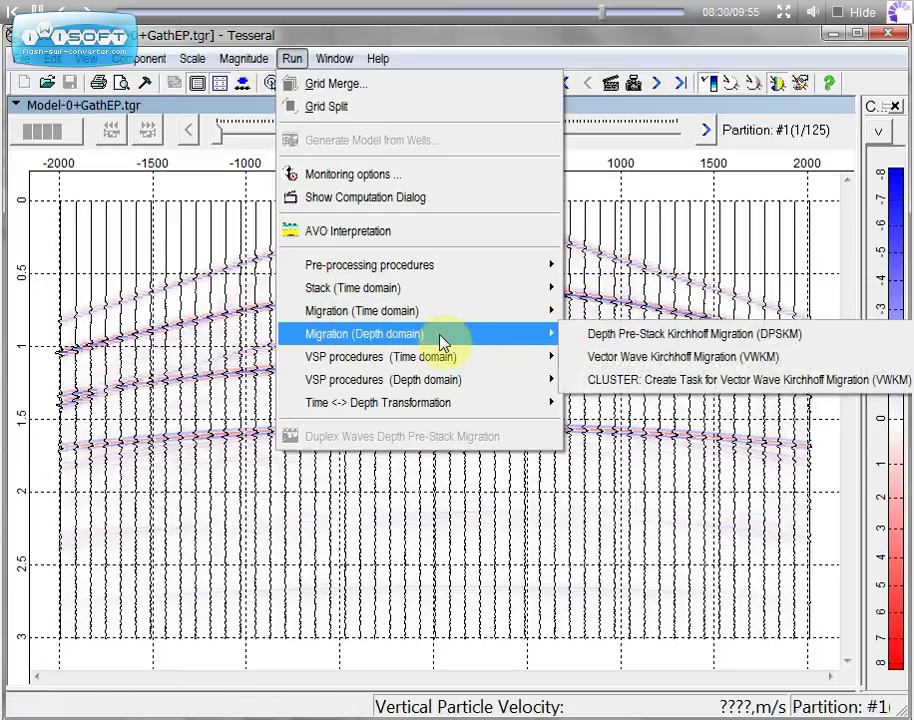
pyautogui.moveTo(362, 362)
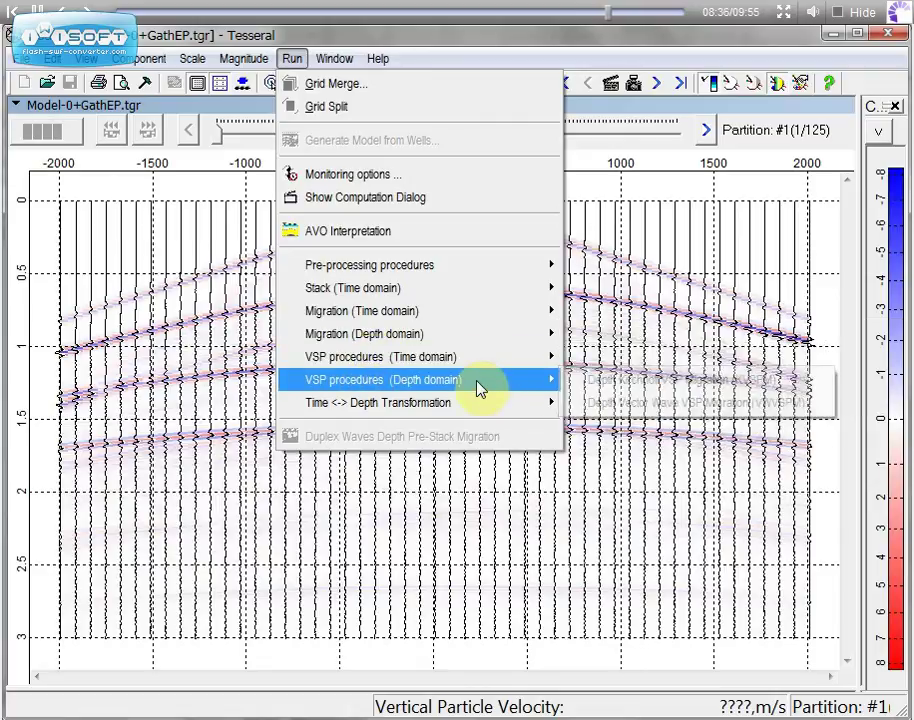
pyautogui.moveTo(393, 410)
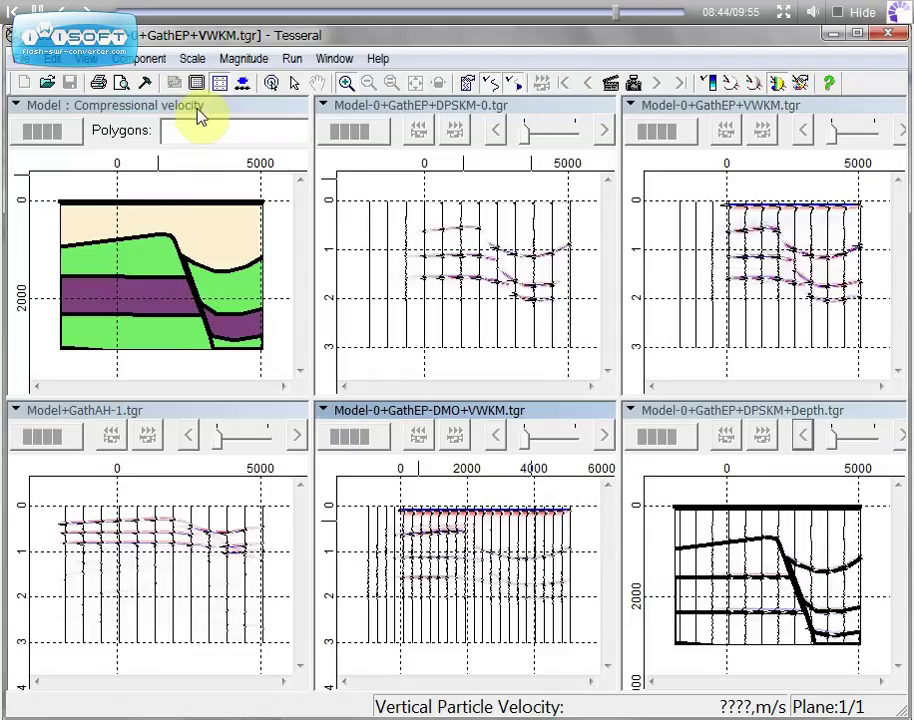
# Step: Maximize the Model+GathAH-1 gather and start VWKM depth-domain migration on it
pyautogui.doubleClick(198, 108)
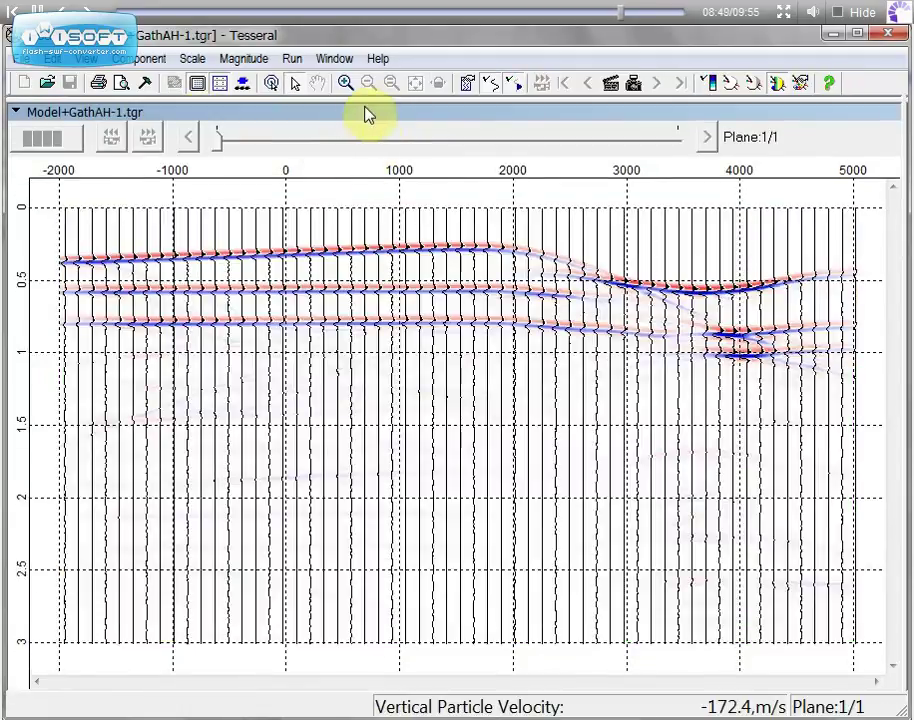
pyautogui.click(292, 58)
pyautogui.moveTo(337, 333)
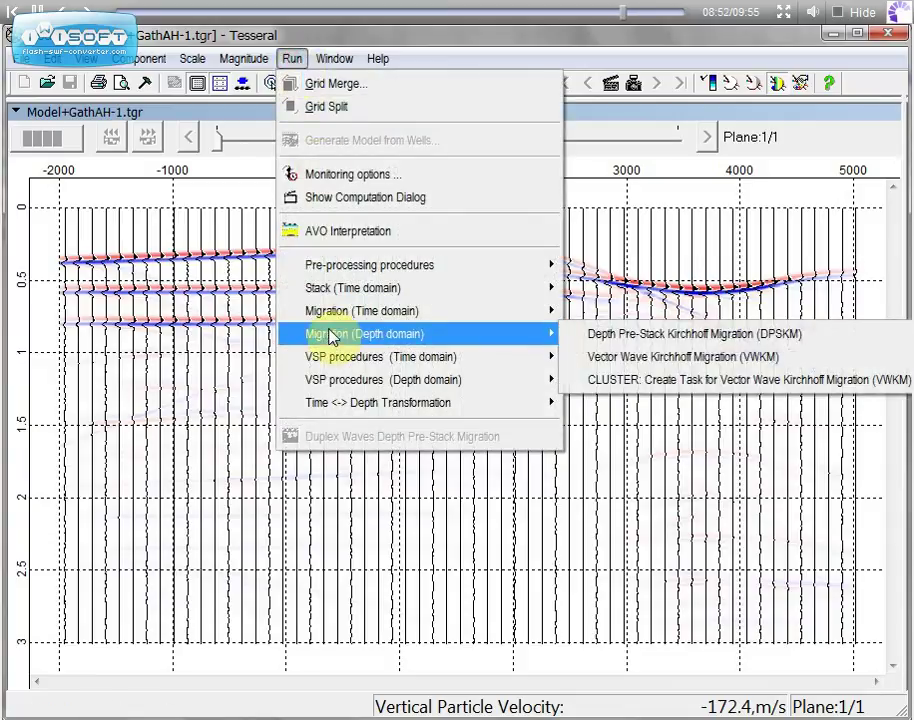
pyautogui.click(661, 358)
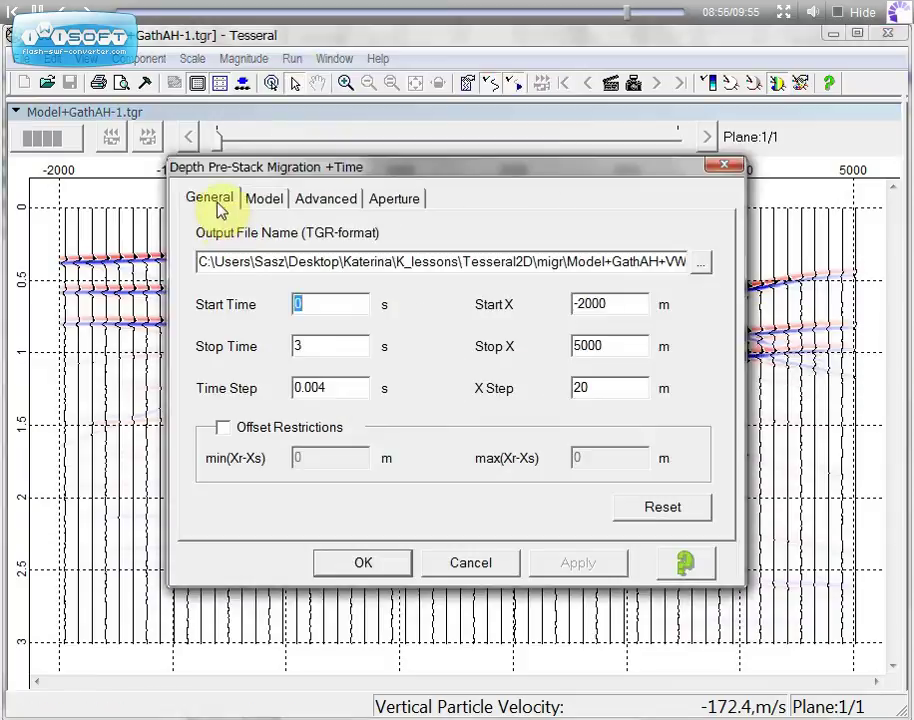
# Step: Review the General, Advanced and Aperture migration settings and run it to get the migrated section
pyautogui.click(264, 198)
pyautogui.click(328, 198)
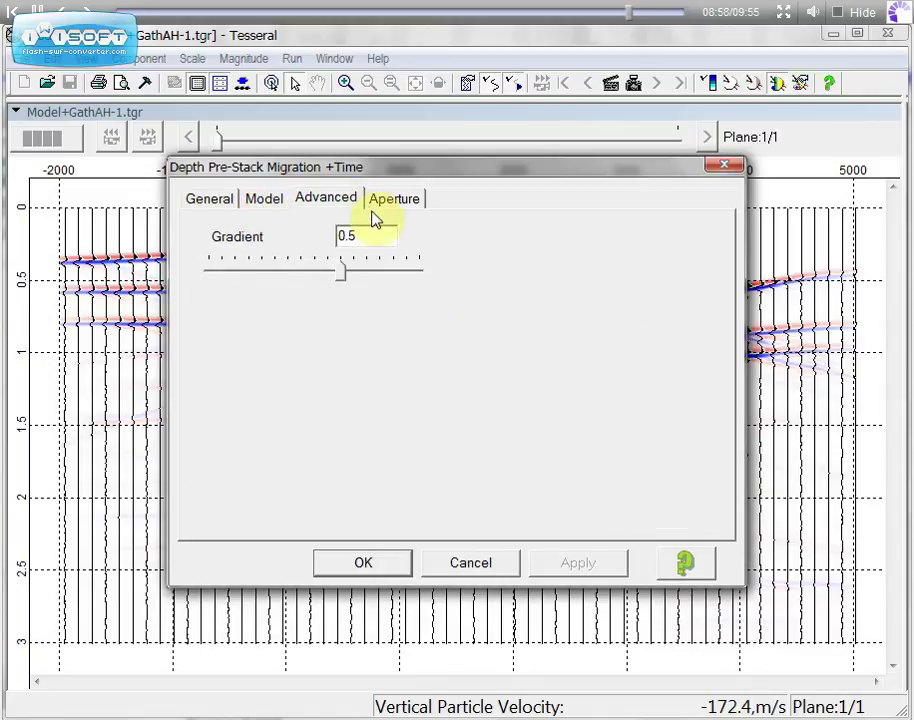
pyautogui.click(392, 198)
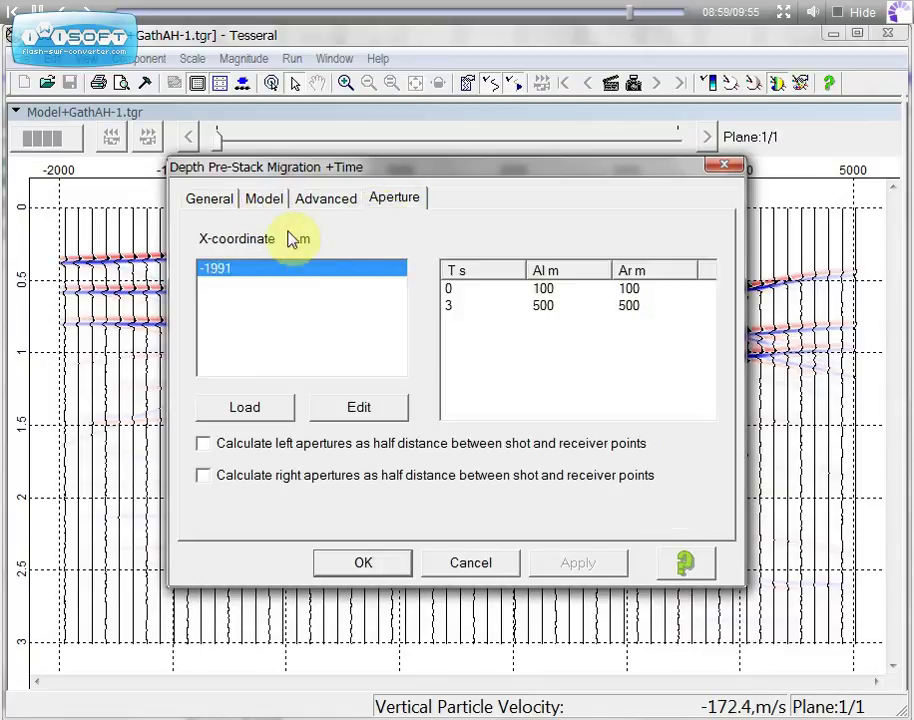
pyautogui.click(355, 565)
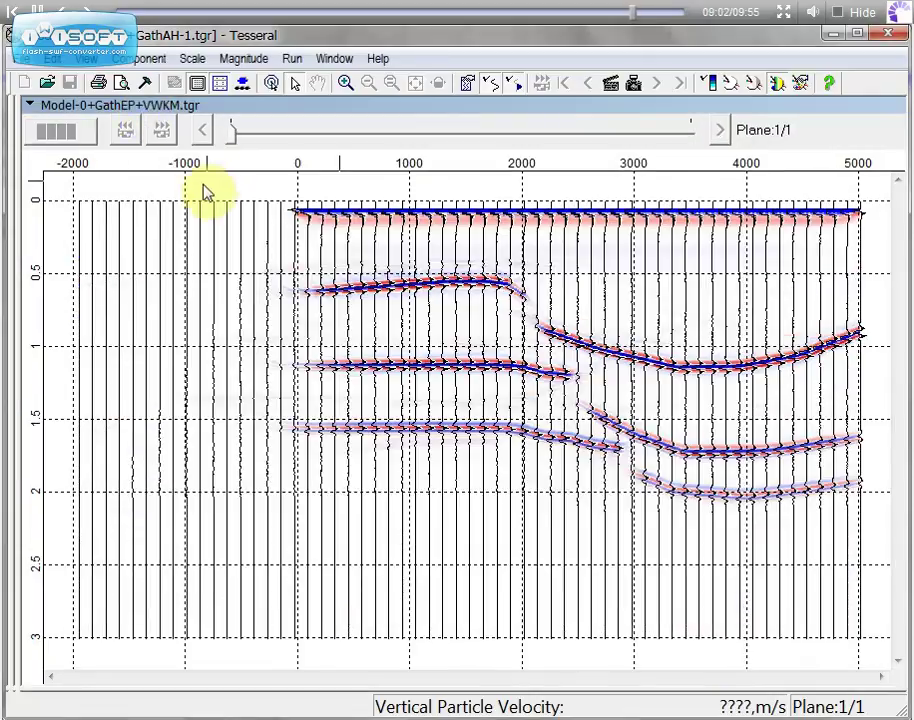